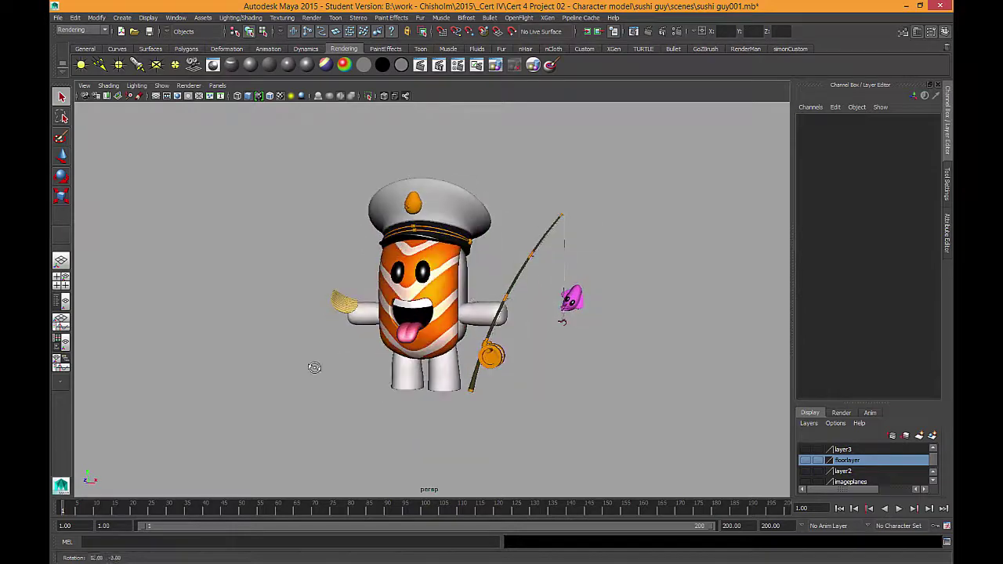
Orbit the perspective view around and beneath the sushi character
{"action": "left_click", "coordinate": [439, 329]}
{"action": "left_click_drag", "start_coordinate": [633, 225], "coordinate": [356, 406], "text": "alt"}
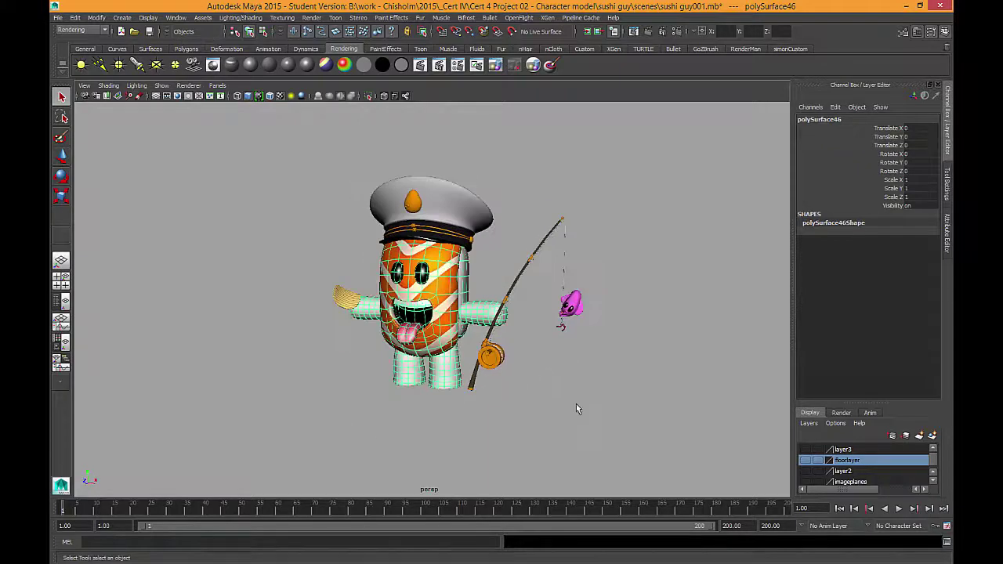
{"action": "left_click", "coordinate": [578, 407]}
{"action": "left_click_drag", "start_coordinate": [577, 408], "coordinate": [578, 383], "text": "alt"}
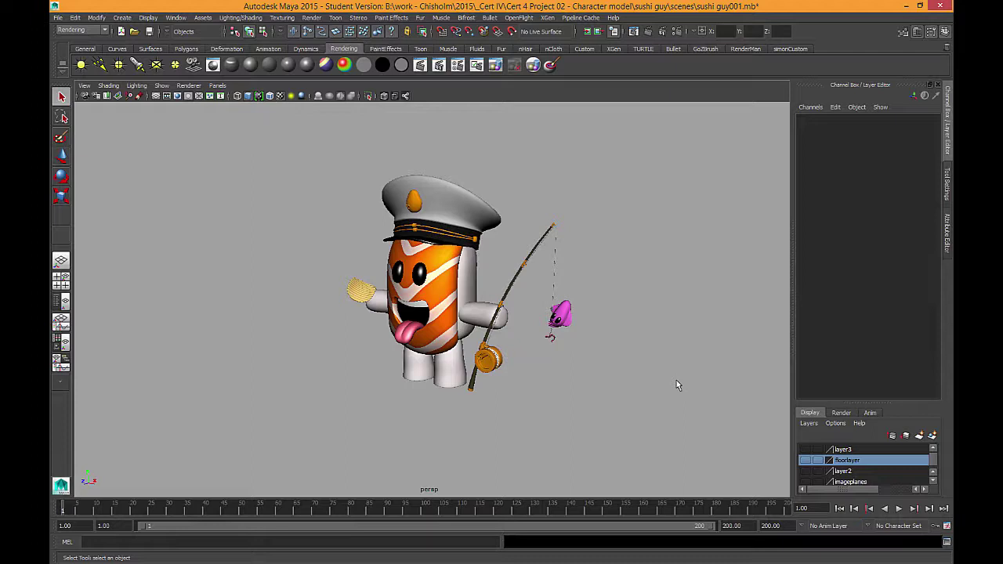
{"action": "left_click_drag", "start_coordinate": [678, 385], "coordinate": [358, 224], "text": "alt"}
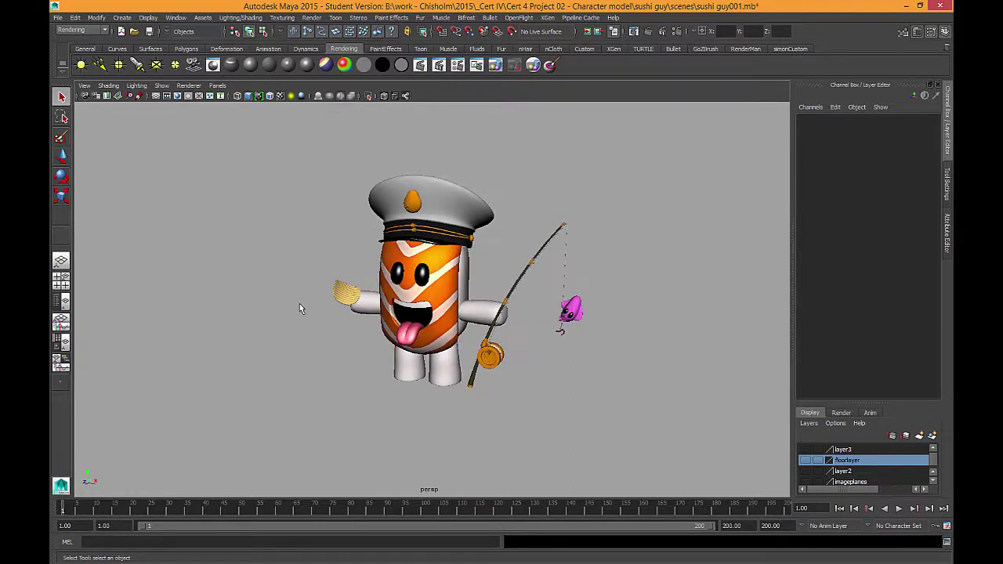
Turn on the floor grid and frame a frontal view of the character above it
{"action": "left_click", "coordinate": [157, 101]}
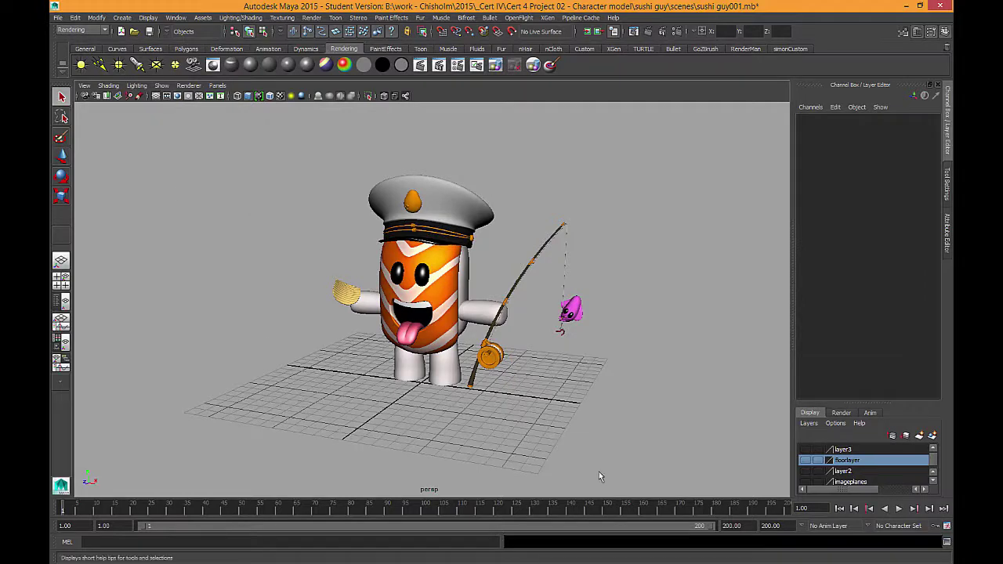
{"action": "left_click_drag", "start_coordinate": [598, 472], "coordinate": [659, 414], "text": "alt"}
{"action": "right_click_drag", "start_coordinate": [659, 414], "coordinate": [584, 366], "text": "alt"}
{"action": "left_click_drag", "start_coordinate": [585, 365], "coordinate": [527, 402], "text": "alt"}
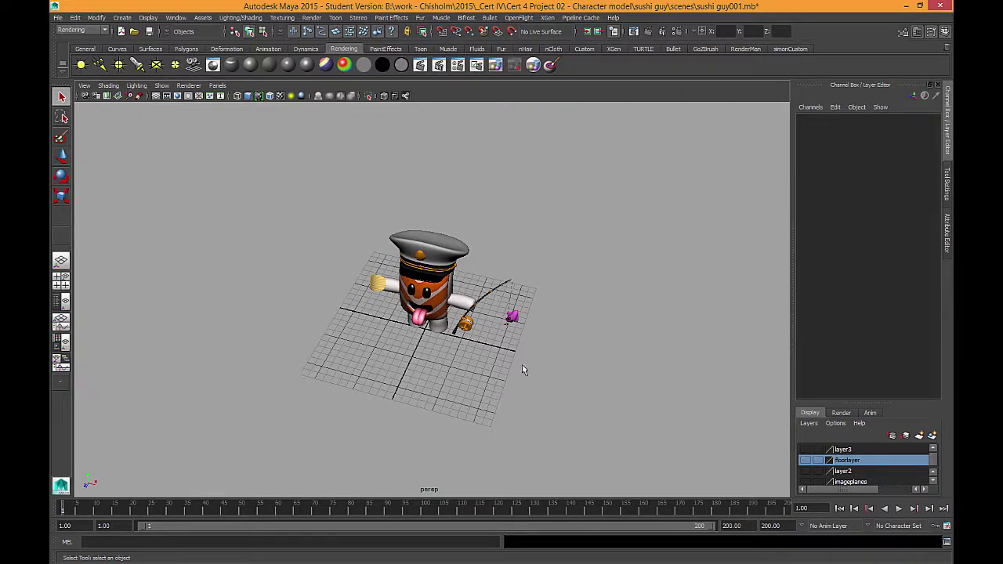
{"action": "left_click_drag", "start_coordinate": [475, 400], "coordinate": [456, 354], "text": "alt"}
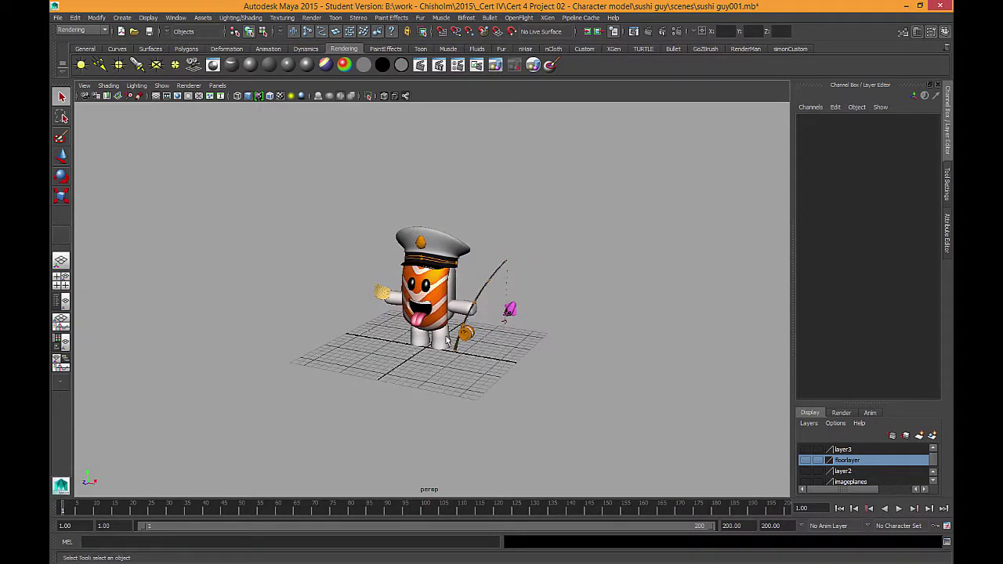
{"action": "left_click_drag", "start_coordinate": [457, 467], "coordinate": [606, 329], "text": "alt"}
{"action": "scroll", "coordinate": [606, 329], "scroll_direction": "up", "scroll_amount": 3}
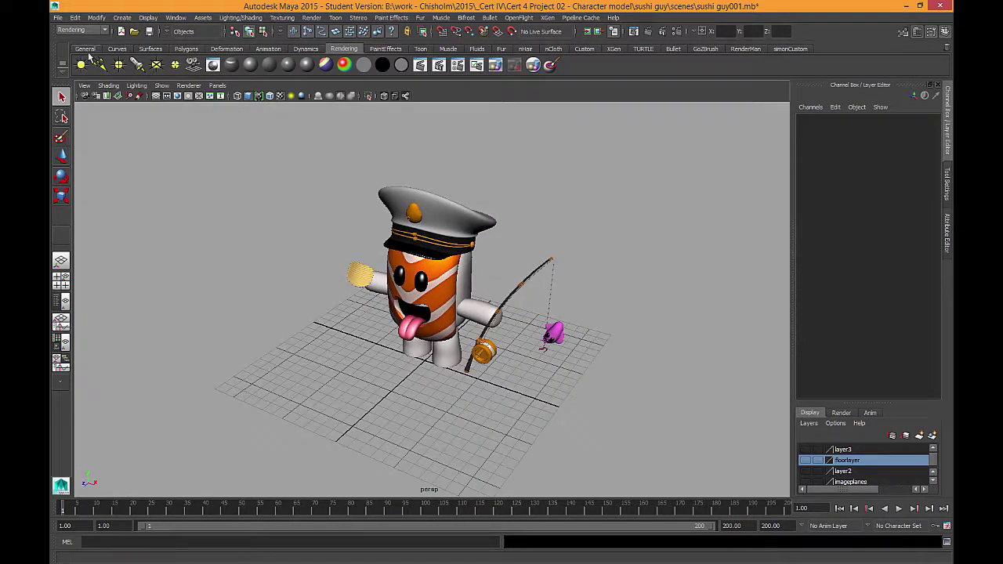
Draw a large polygon plane around the character as the floor
{"action": "left_click", "coordinate": [186, 49]}
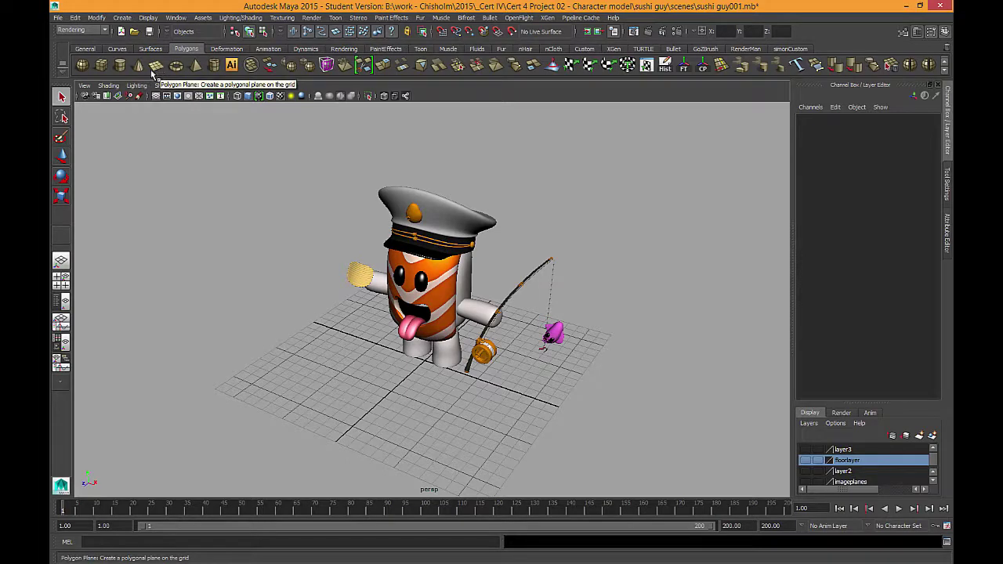
{"action": "left_click", "coordinate": [156, 68]}
{"action": "left_click_drag", "start_coordinate": [226, 264], "coordinate": [276, 291], "text": "alt"}
{"action": "right_click_drag", "start_coordinate": [277, 290], "coordinate": [217, 399], "text": "alt"}
{"action": "left_click_drag", "start_coordinate": [253, 438], "coordinate": [593, 169]}
{"action": "key", "text": "q"}
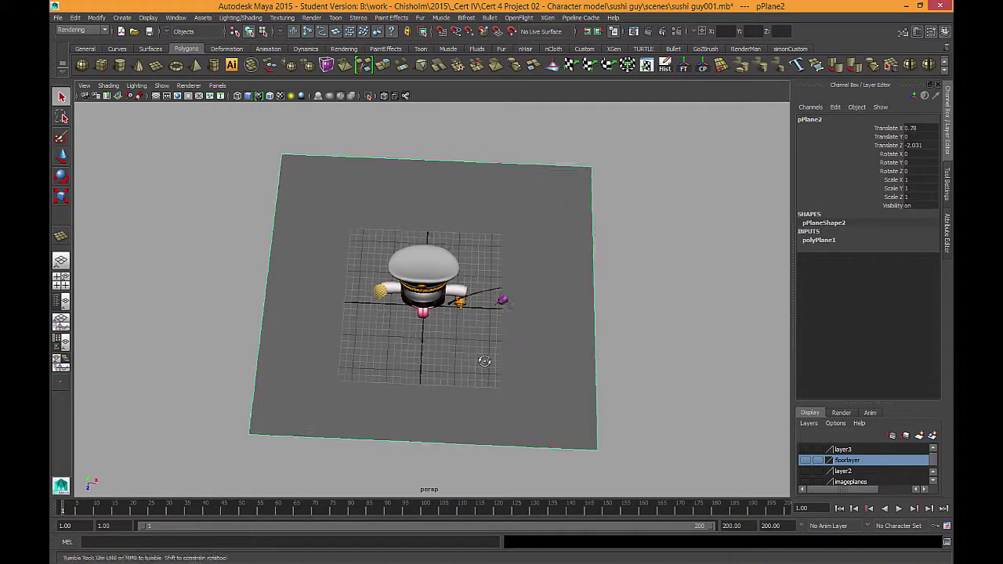
Orbit to a low side view and select the plane's Translate X, Y and Z channels
{"action": "left_click_drag", "start_coordinate": [481, 358], "coordinate": [283, 333], "text": "alt"}
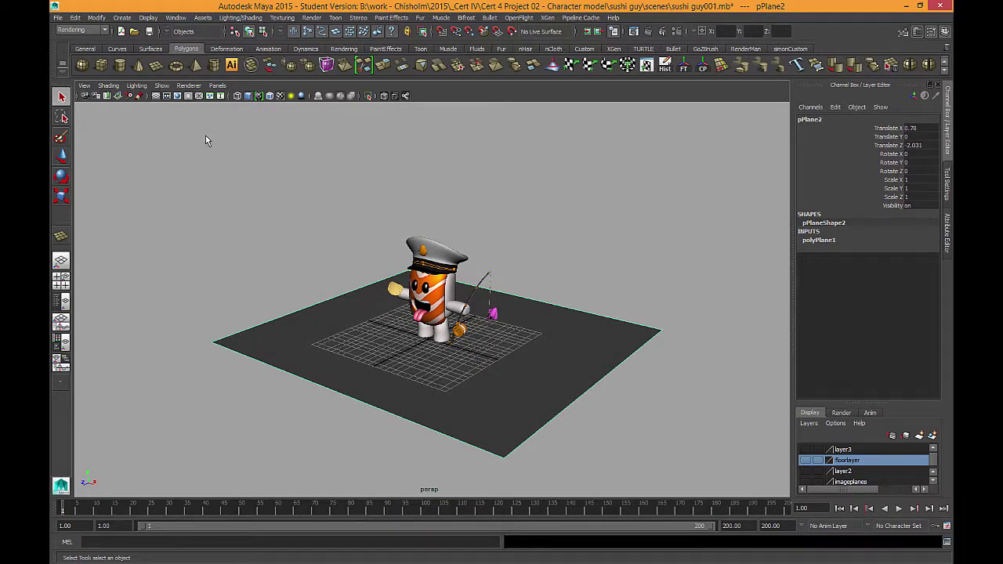
{"action": "left_click_drag", "start_coordinate": [387, 249], "coordinate": [491, 354], "text": "alt"}
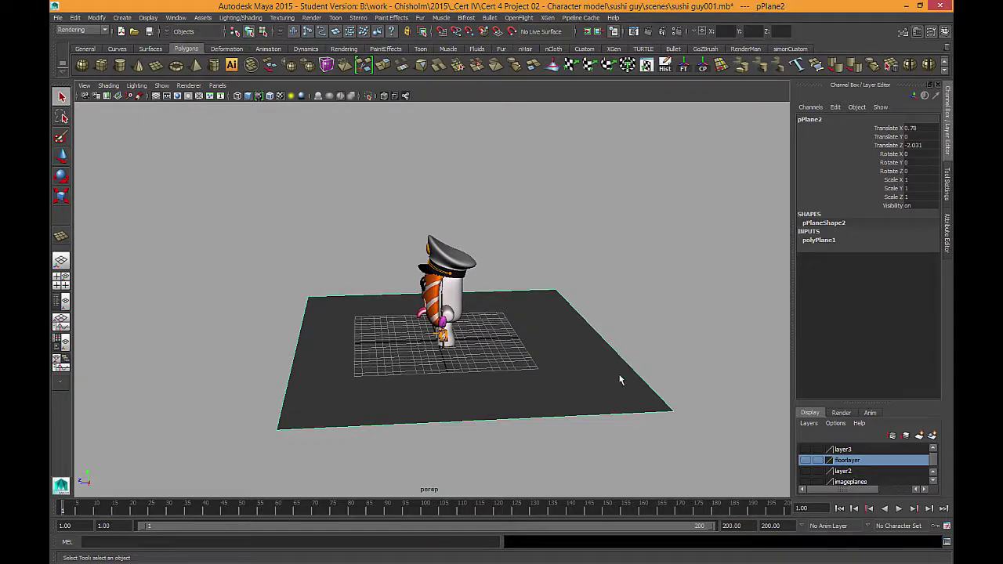
{"action": "left_click_drag", "start_coordinate": [457, 394], "coordinate": [537, 384], "text": "alt"}
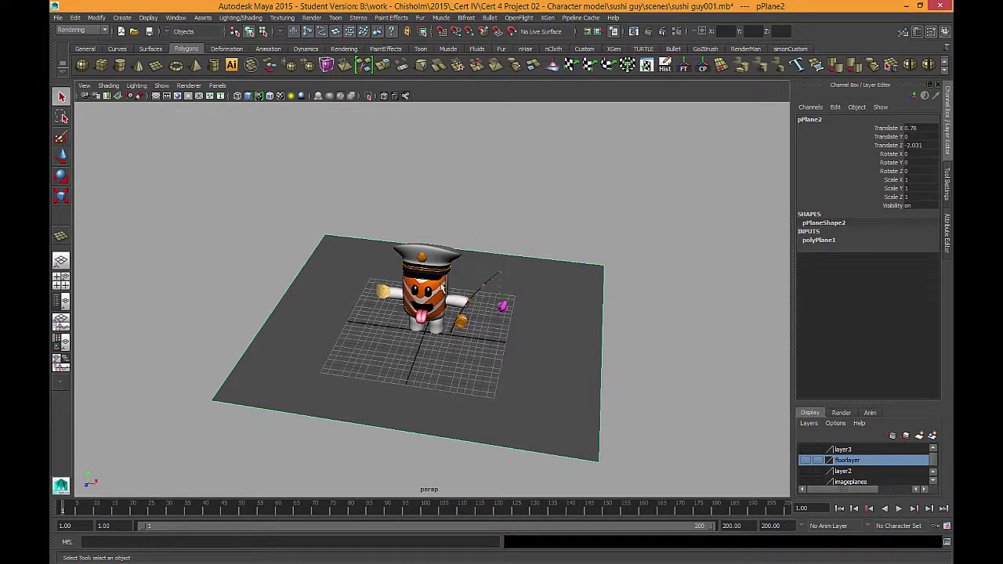
{"action": "left_click_drag", "start_coordinate": [392, 408], "coordinate": [467, 377], "text": "alt"}
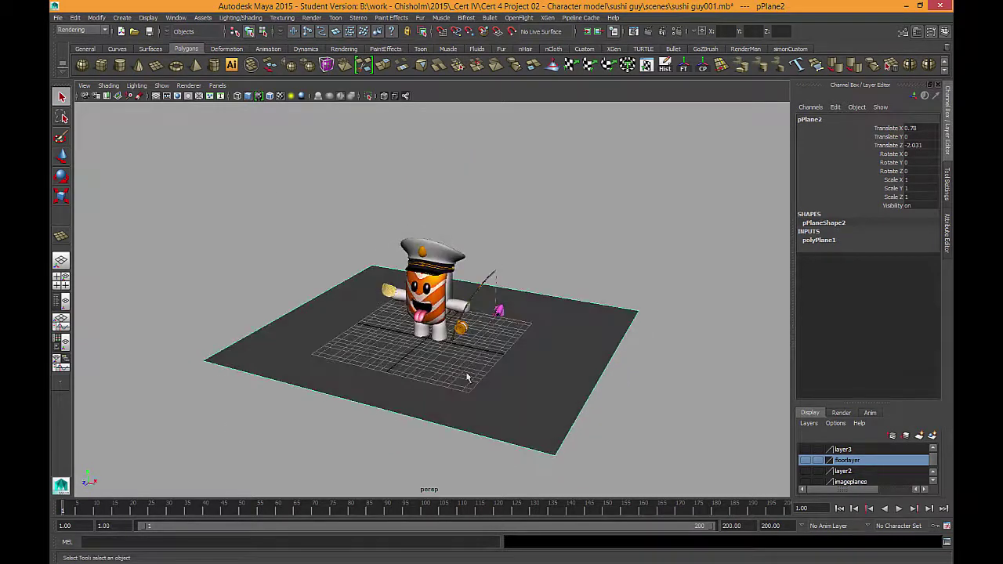
{"action": "left_click", "coordinate": [924, 128]}
{"action": "left_click_drag", "start_coordinate": [917, 149], "coordinate": [910, 135]}
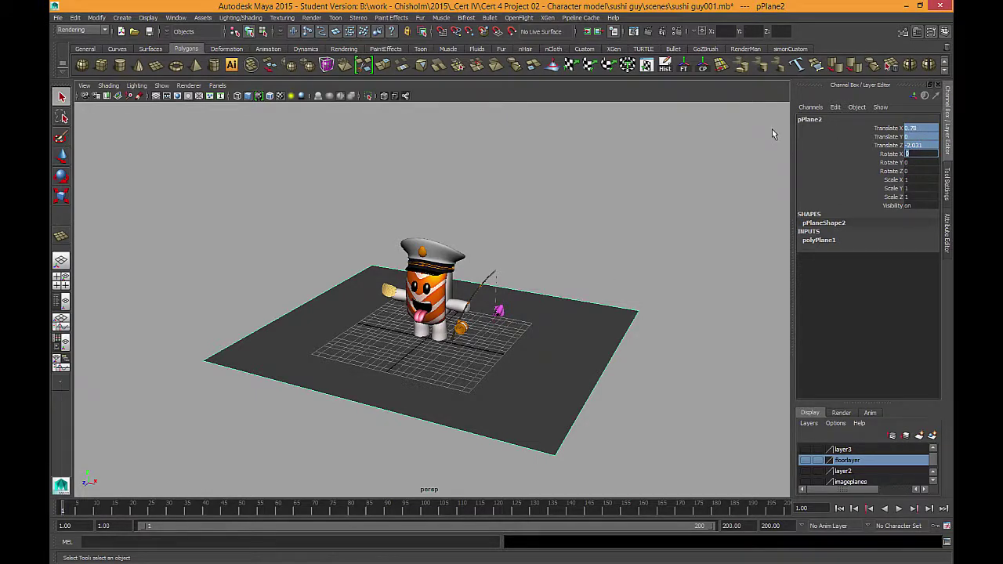
Set pPlane2's Translate X, Y and Z to 0 and inspect it under the character
{"action": "key", "text": "Return"}
{"action": "left_click_drag", "start_coordinate": [511, 379], "coordinate": [578, 363], "text": "alt"}
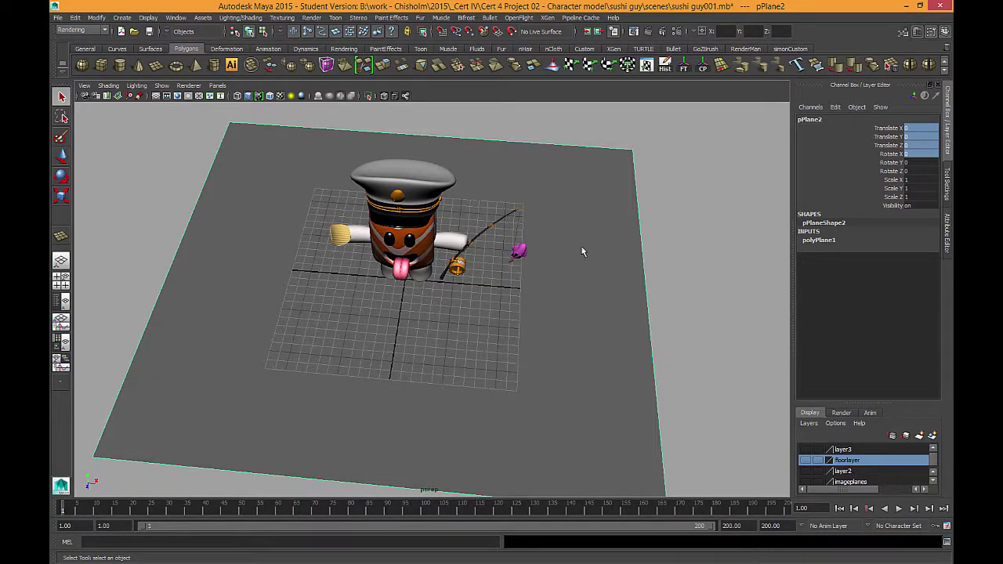
{"action": "left_click_drag", "start_coordinate": [624, 359], "coordinate": [525, 361], "text": "alt"}
{"action": "right_click_drag", "start_coordinate": [525, 361], "coordinate": [548, 326], "text": "alt"}
{"action": "left_click_drag", "start_coordinate": [549, 326], "coordinate": [551, 354], "text": "alt"}
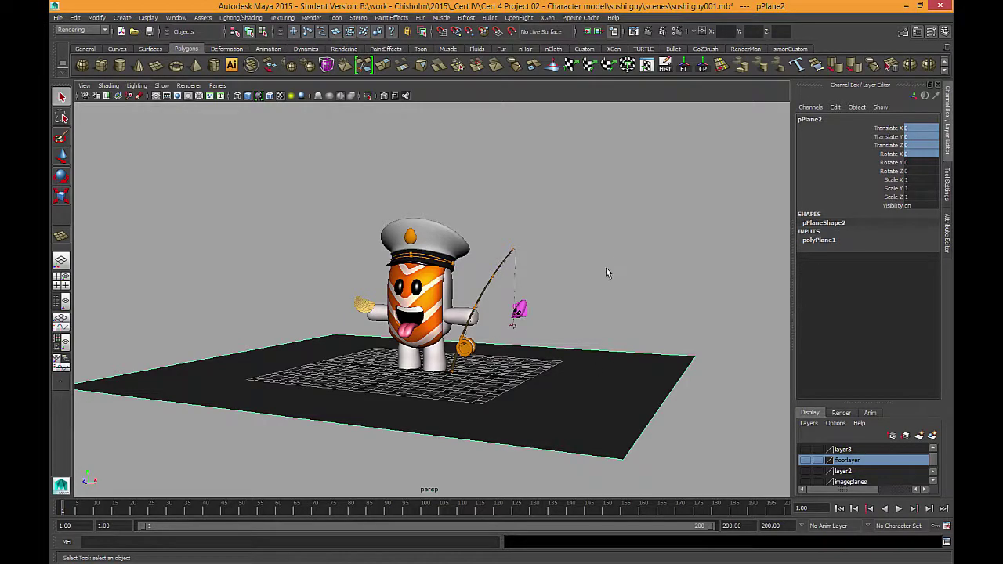
{"action": "left_click_drag", "start_coordinate": [600, 265], "coordinate": [522, 261], "text": "alt"}
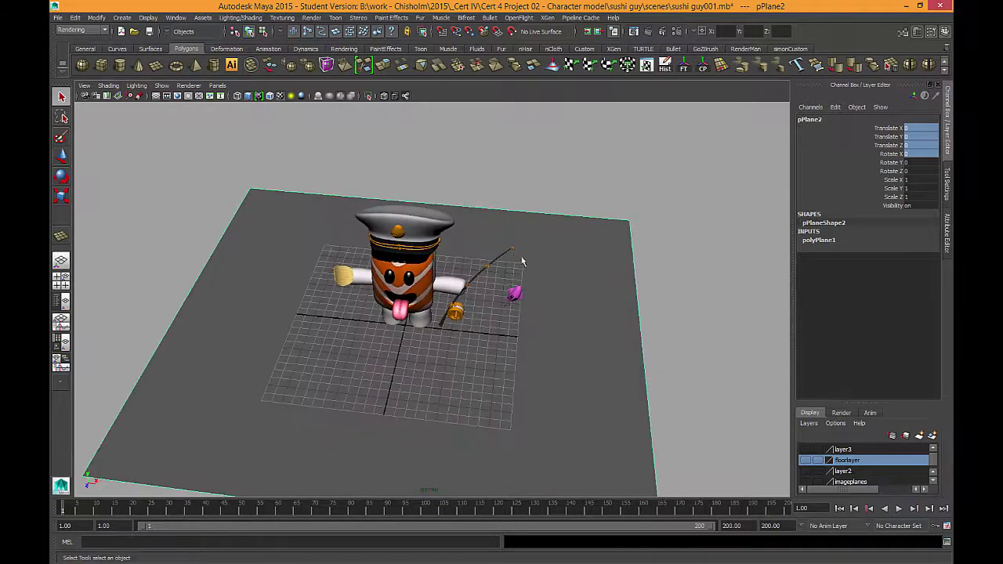
Assign a Use Background material to pPlane2 and rename it floor_SHADER
{"action": "right_click", "coordinate": [562, 236]}
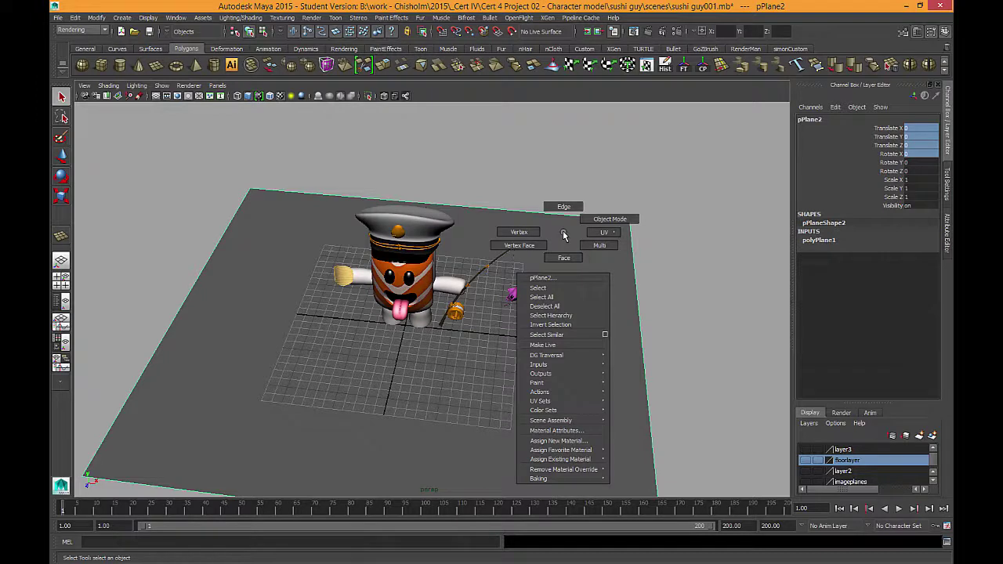
{"action": "mouse_move", "coordinate": [561, 450]}
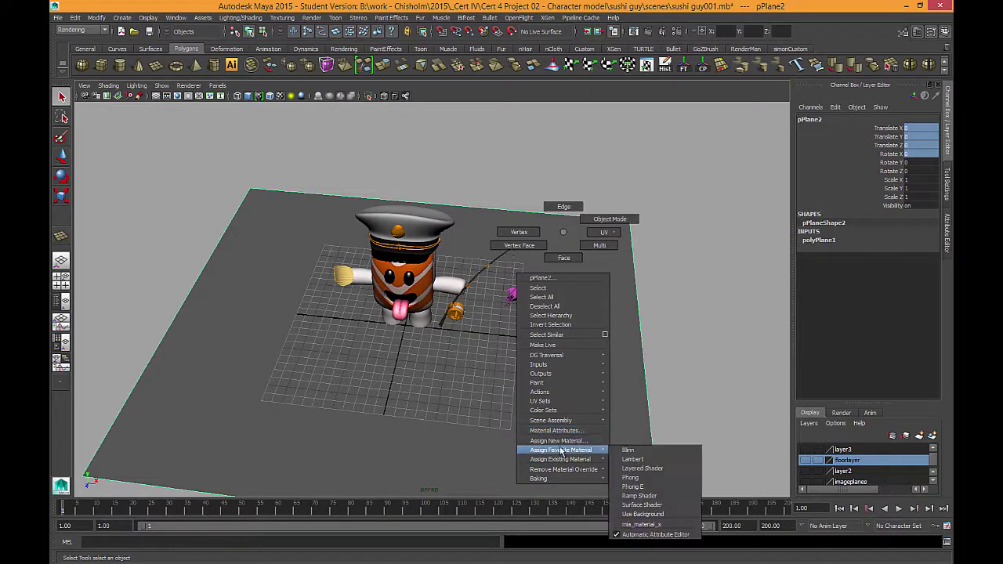
{"action": "left_click", "coordinate": [636, 514]}
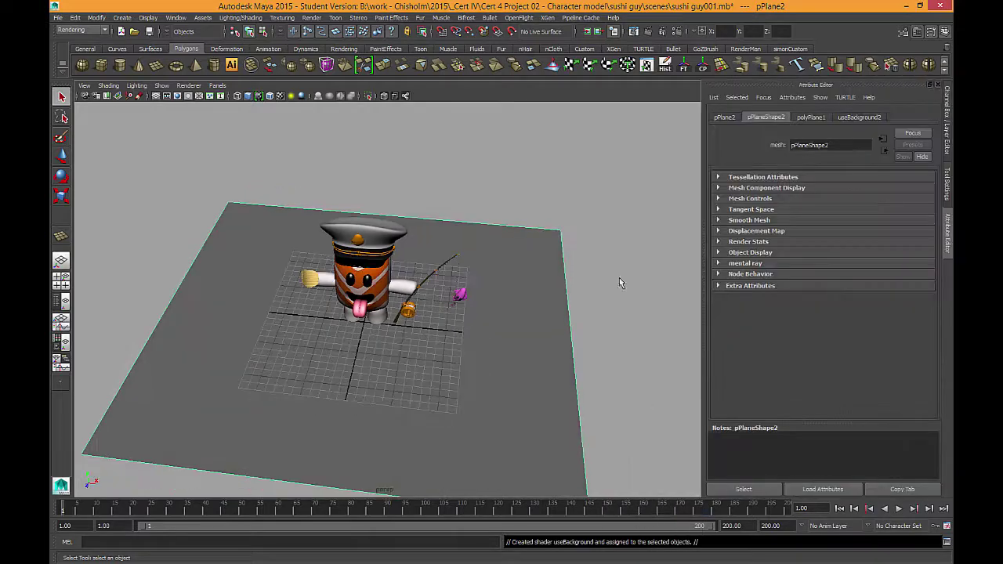
{"action": "left_click", "coordinate": [857, 117]}
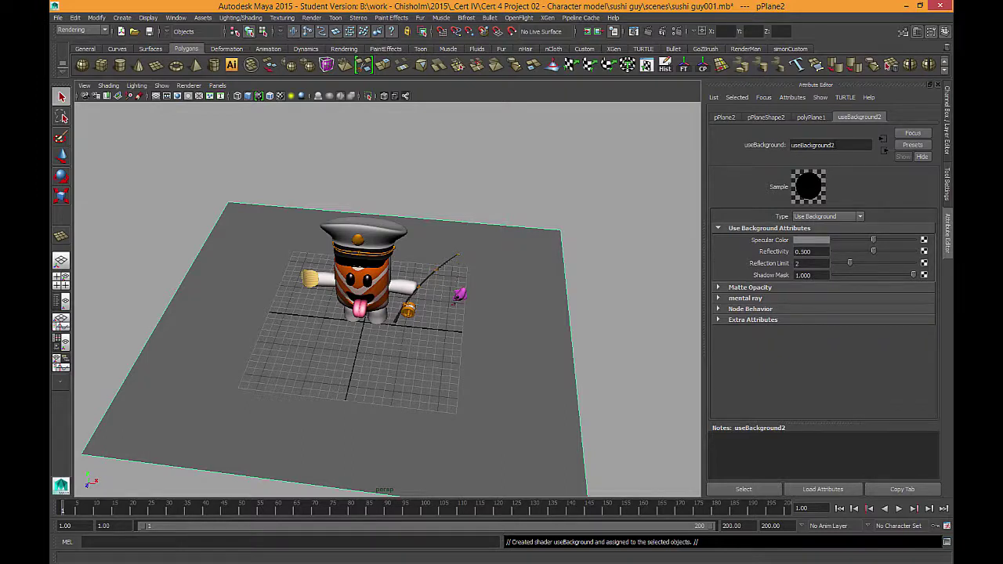
{"action": "double_click", "coordinate": [813, 145]}
{"action": "type", "text": "flo"}
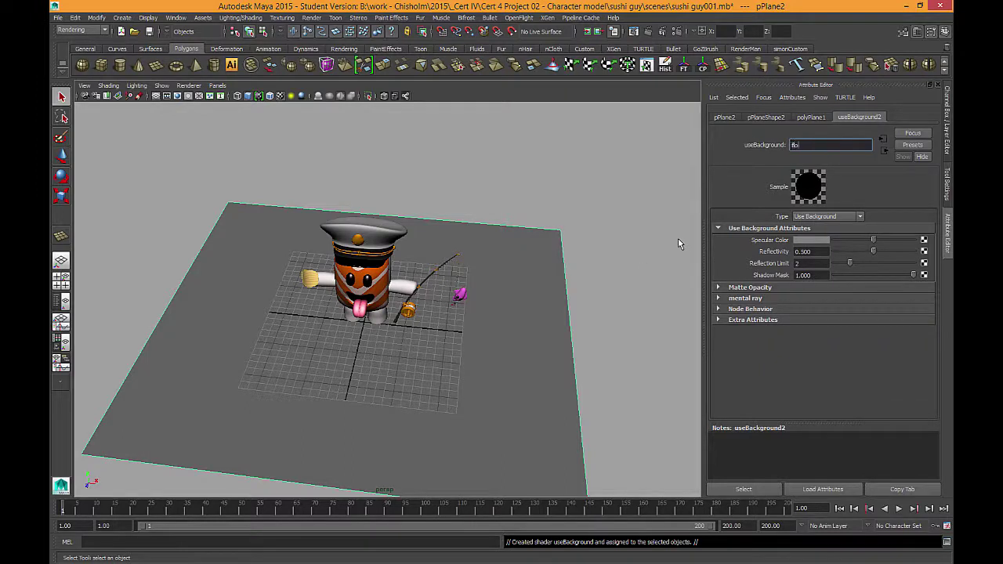
{"action": "type", "text": "or SHADER"}
{"action": "key", "text": "Return"}
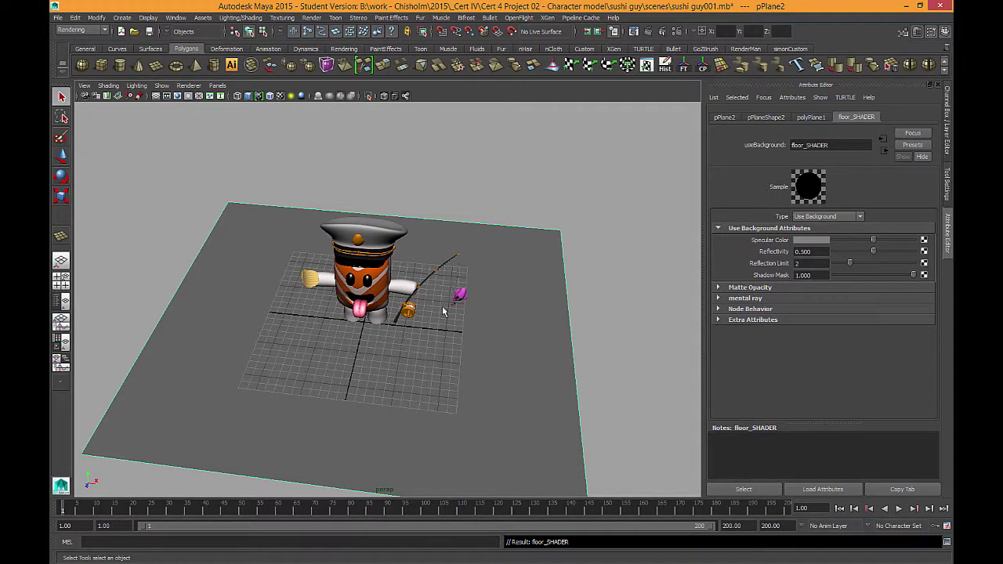
{"action": "left_click_drag", "start_coordinate": [443, 312], "coordinate": [423, 260], "text": "alt"}
{"action": "right_click_drag", "start_coordinate": [424, 260], "coordinate": [470, 267], "text": "alt"}
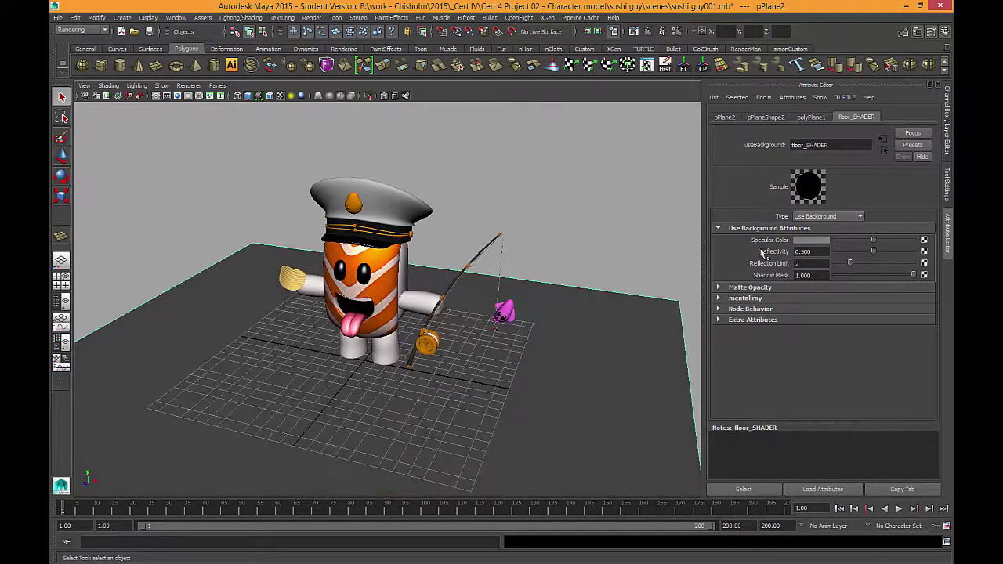
Select floor_SHADER's Reflectivity field and tumble to a near-level view of the character
{"action": "left_click_drag", "start_coordinate": [557, 380], "coordinate": [645, 342], "text": "alt"}
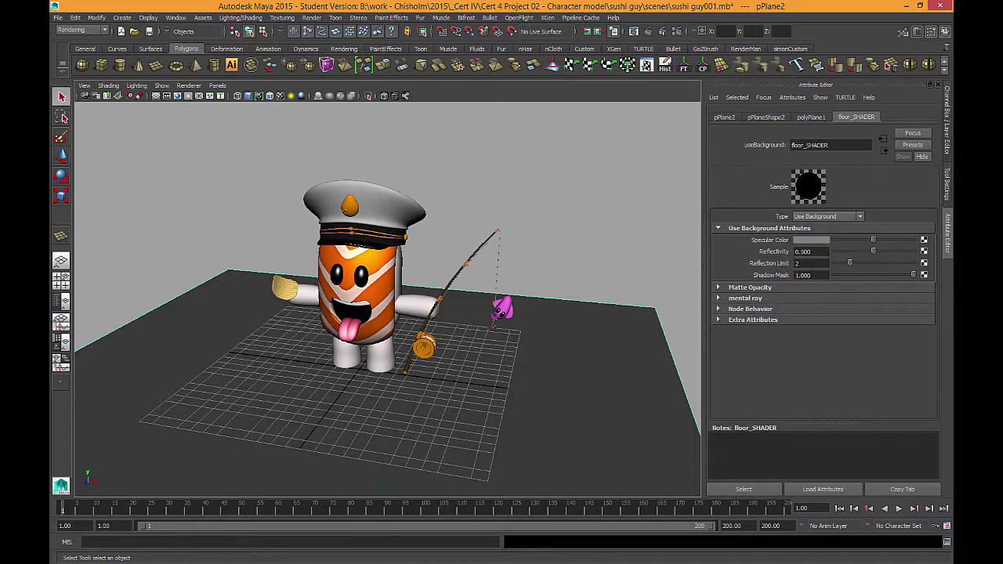
{"action": "left_click", "coordinate": [813, 252]}
{"action": "left_click_drag", "start_coordinate": [360, 262], "coordinate": [310, 274], "text": "alt"}
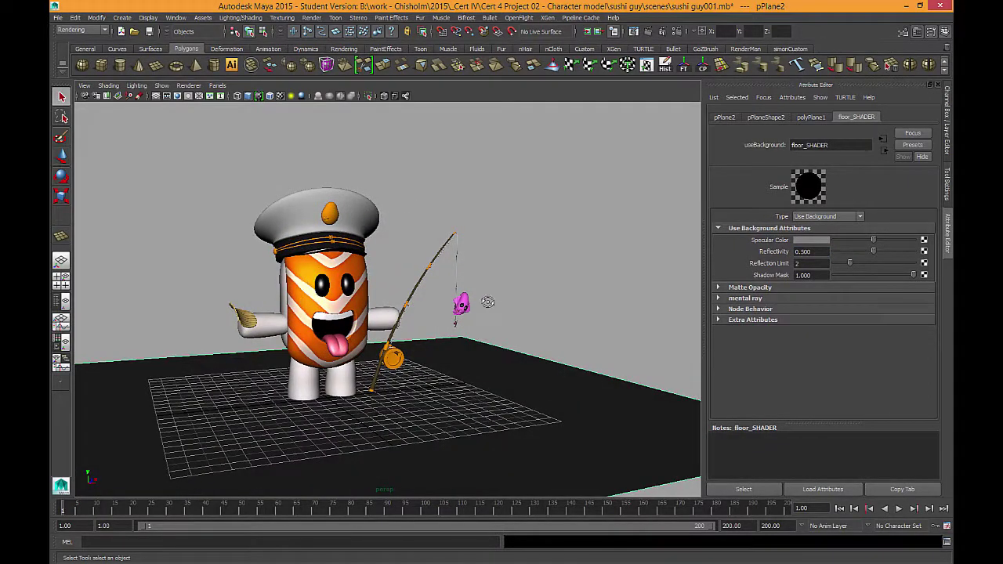
{"action": "left_click_drag", "start_coordinate": [487, 302], "coordinate": [312, 310], "text": "alt"}
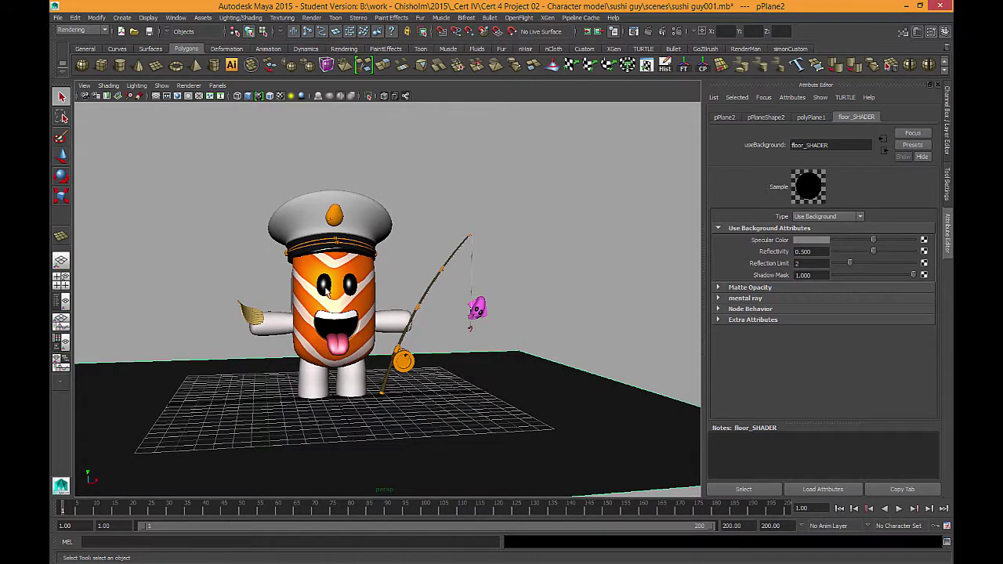
{"action": "left_click_drag", "start_coordinate": [401, 345], "coordinate": [381, 362], "text": "alt"}
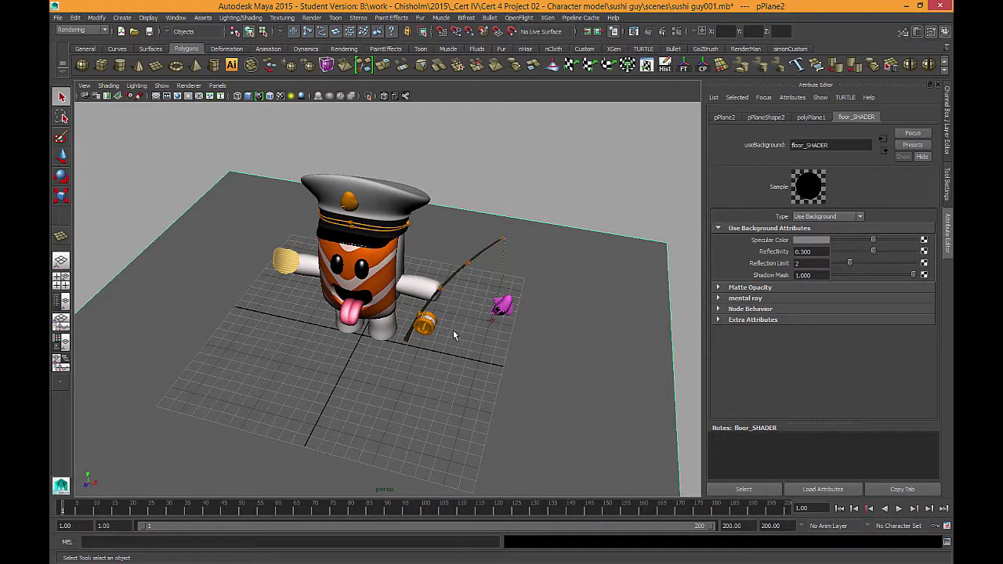
{"action": "left_click_drag", "start_coordinate": [453, 330], "coordinate": [454, 364], "text": "alt"}
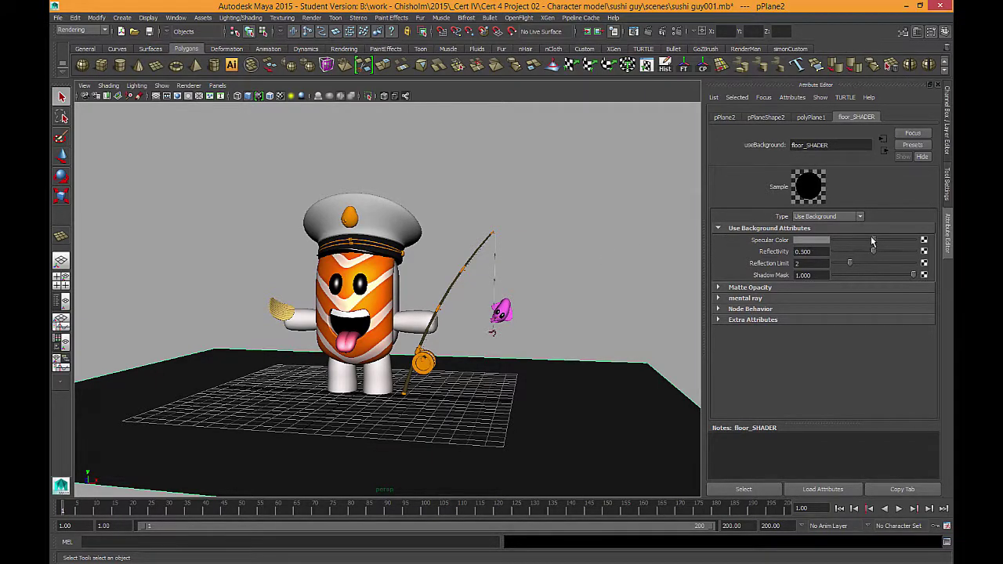
Set floor_SHADER's Specular Color to black and Reflectivity to 0
{"action": "left_click_drag", "start_coordinate": [873, 240], "coordinate": [823, 235]}
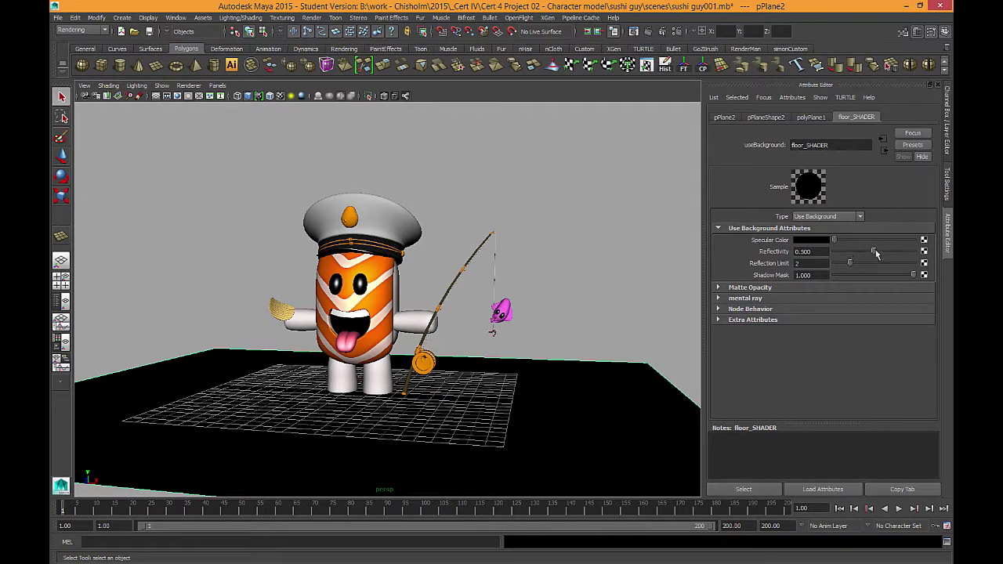
{"action": "left_click_drag", "start_coordinate": [871, 252], "coordinate": [773, 319]}
Set floor_SHADER's Shadow Mask to about 0.23, then deselect everything
{"action": "left_click_drag", "start_coordinate": [913, 274], "coordinate": [802, 274]}
{"action": "left_click_drag", "start_coordinate": [840, 275], "coordinate": [854, 279]}
{"action": "left_click_drag", "start_coordinate": [456, 264], "coordinate": [579, 284], "text": "alt"}
{"action": "left_click", "coordinate": [579, 283]}
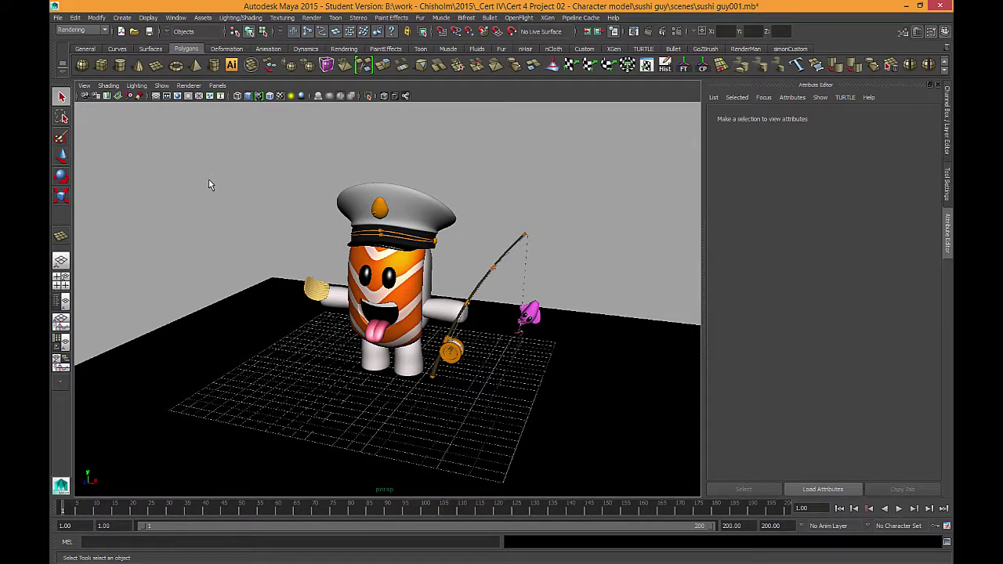
{"action": "left_click_drag", "start_coordinate": [262, 353], "coordinate": [177, 227], "text": "alt"}
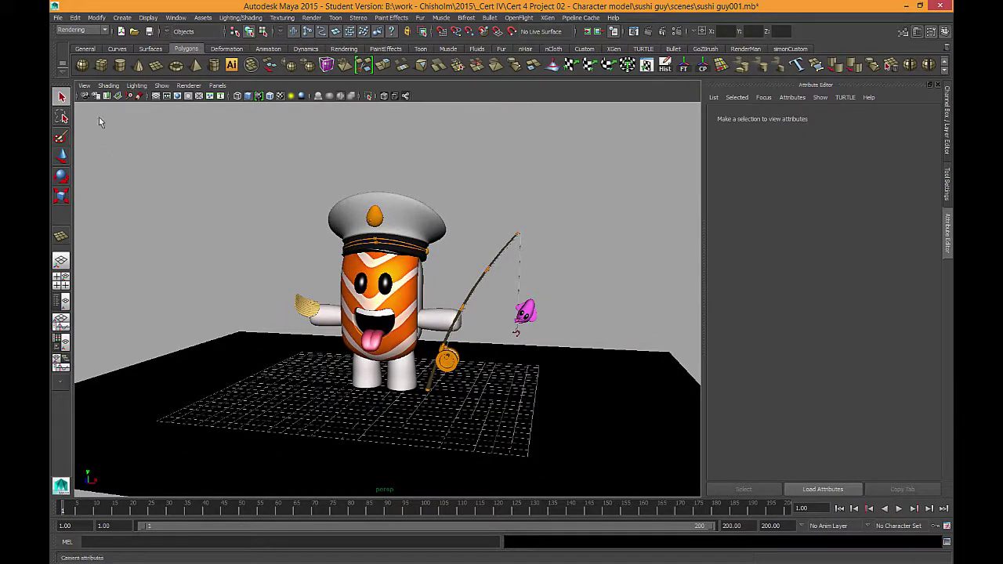
Set the perspShape camera's Environment Background Color to black
{"action": "left_click", "coordinate": [96, 97]}
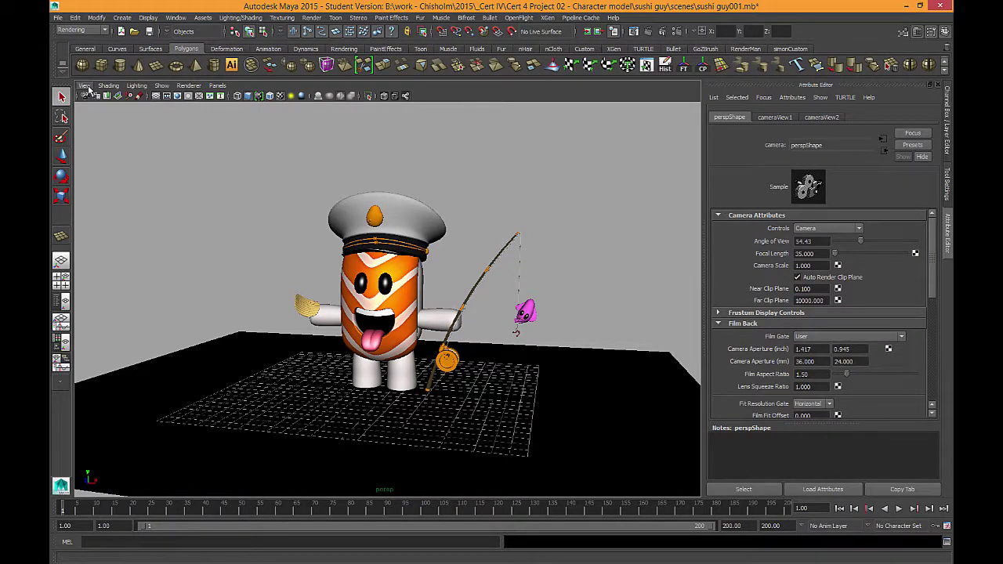
{"action": "left_click", "coordinate": [84, 87]}
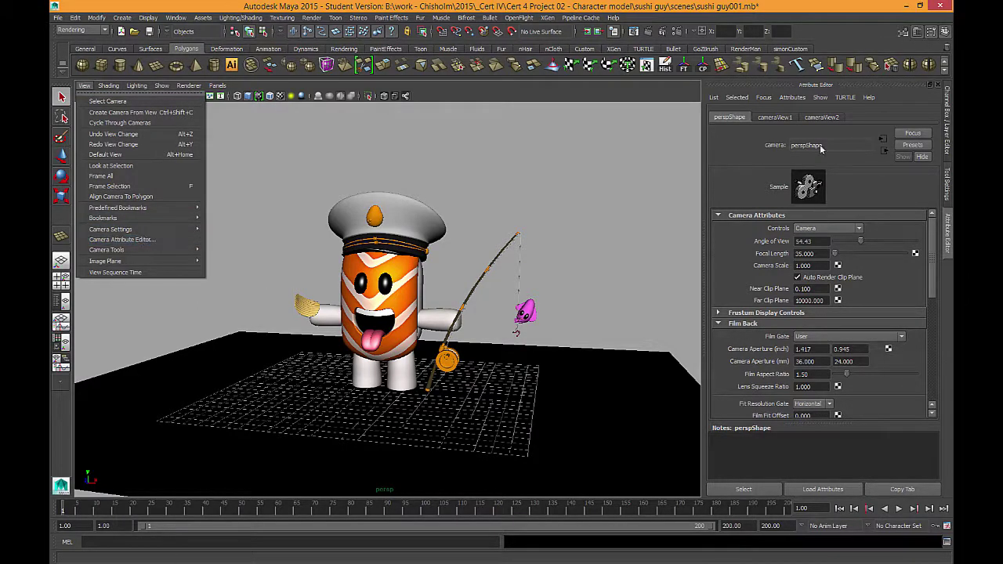
{"action": "left_click", "coordinate": [734, 200]}
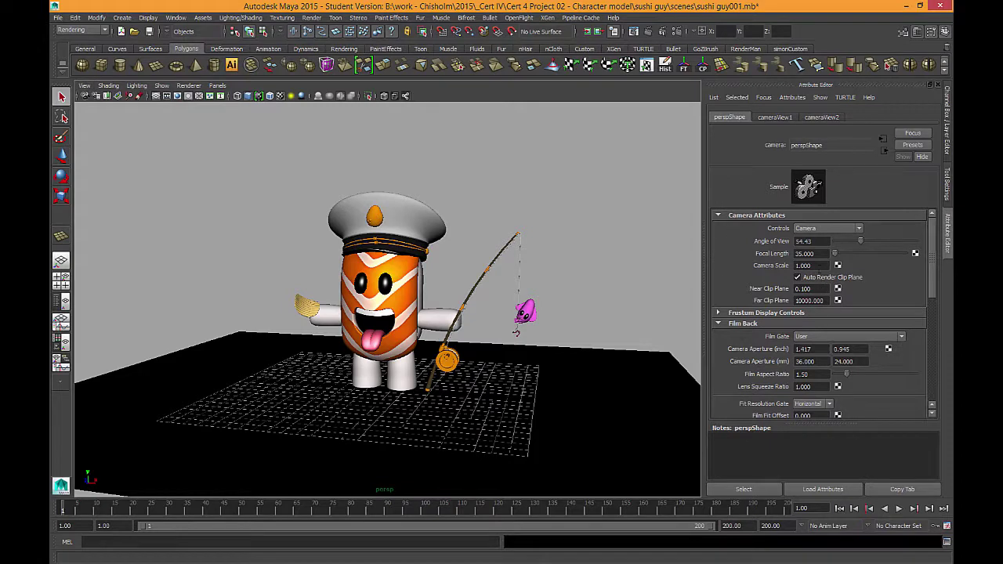
{"action": "scroll", "coordinate": [734, 298], "scroll_direction": "down", "scroll_amount": 10}
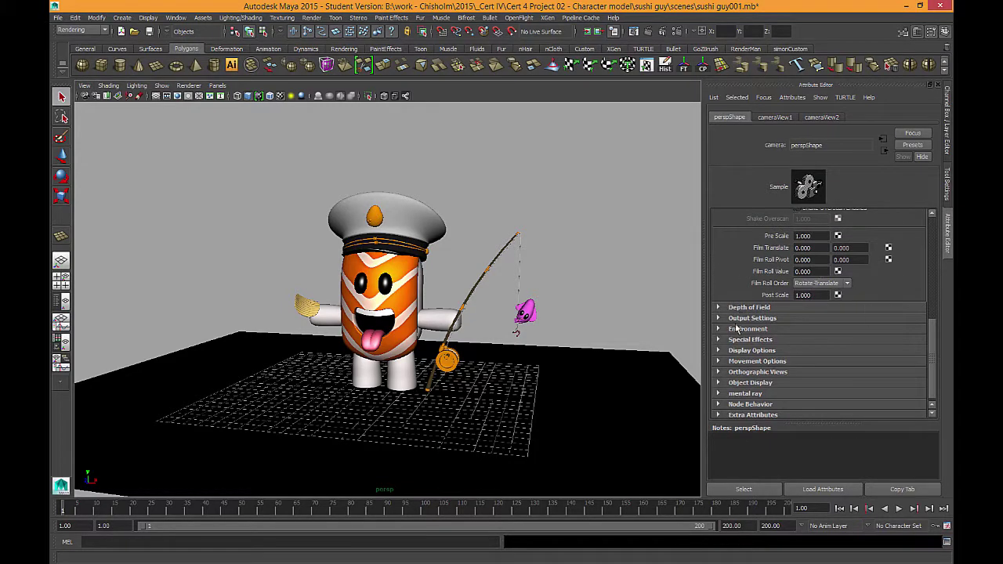
{"action": "left_click", "coordinate": [743, 329]}
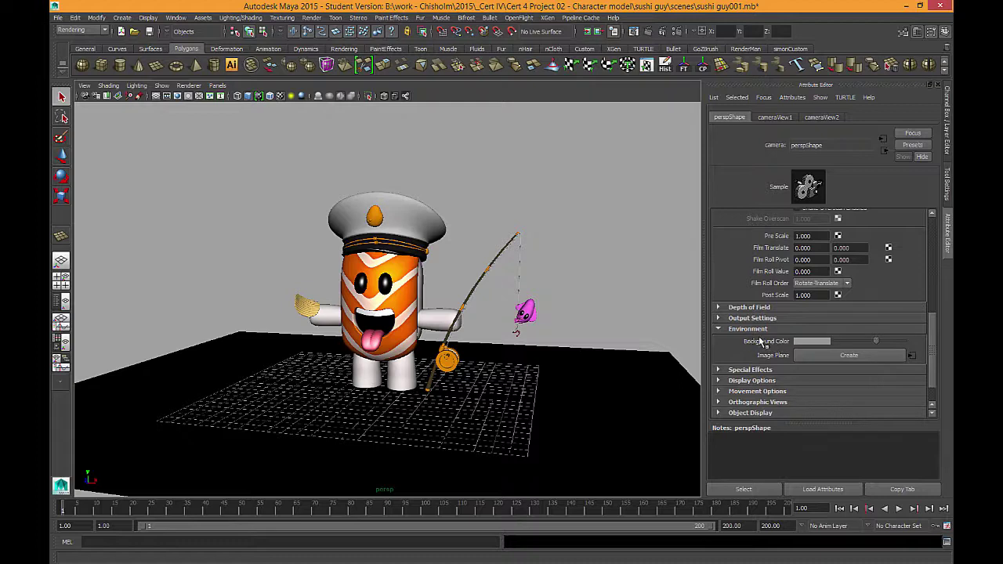
{"action": "left_click_drag", "start_coordinate": [877, 343], "coordinate": [784, 336]}
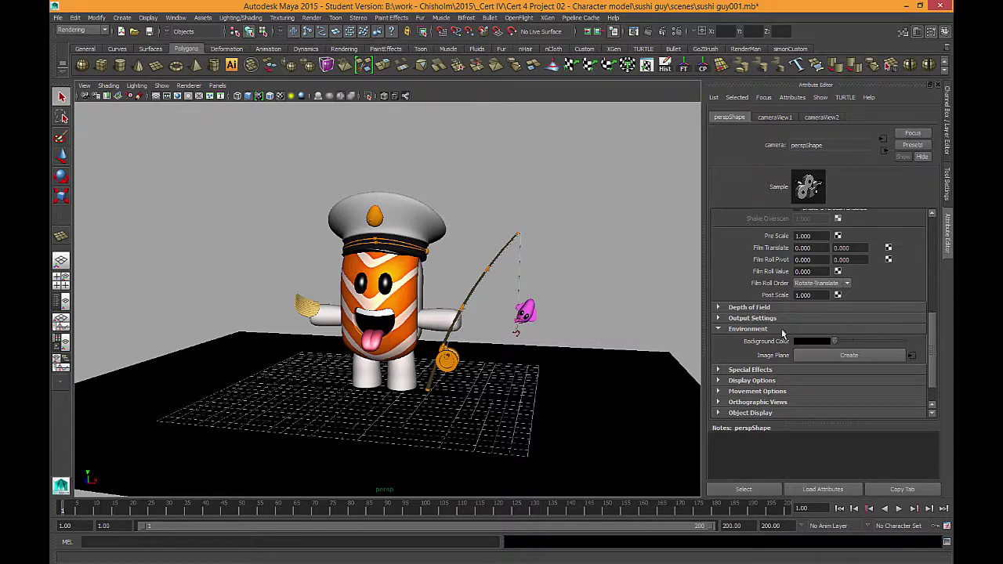
Render a mental ray test frame, then open the Background Color chooser
{"action": "left_click", "coordinate": [647, 32]}
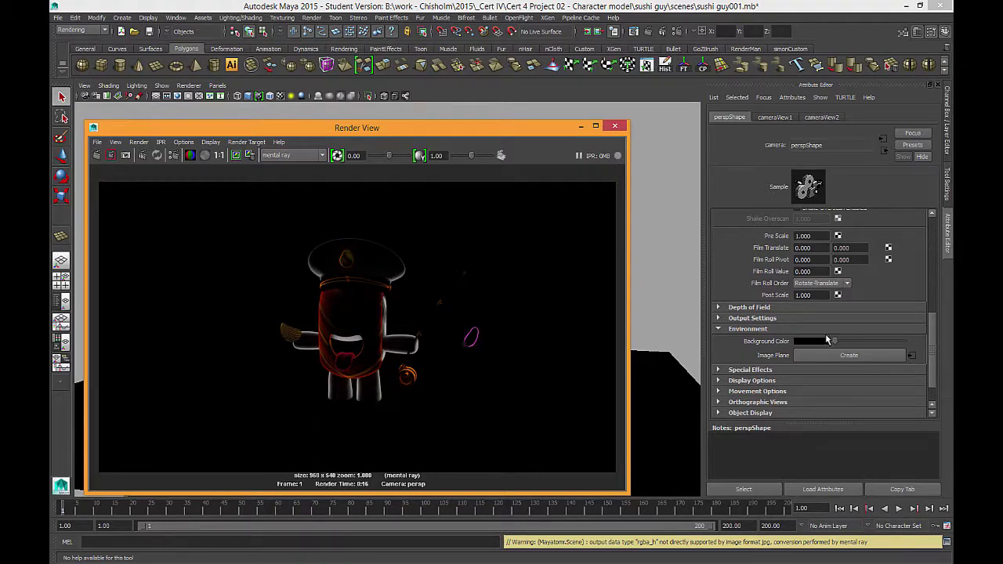
{"action": "left_click", "coordinate": [812, 341]}
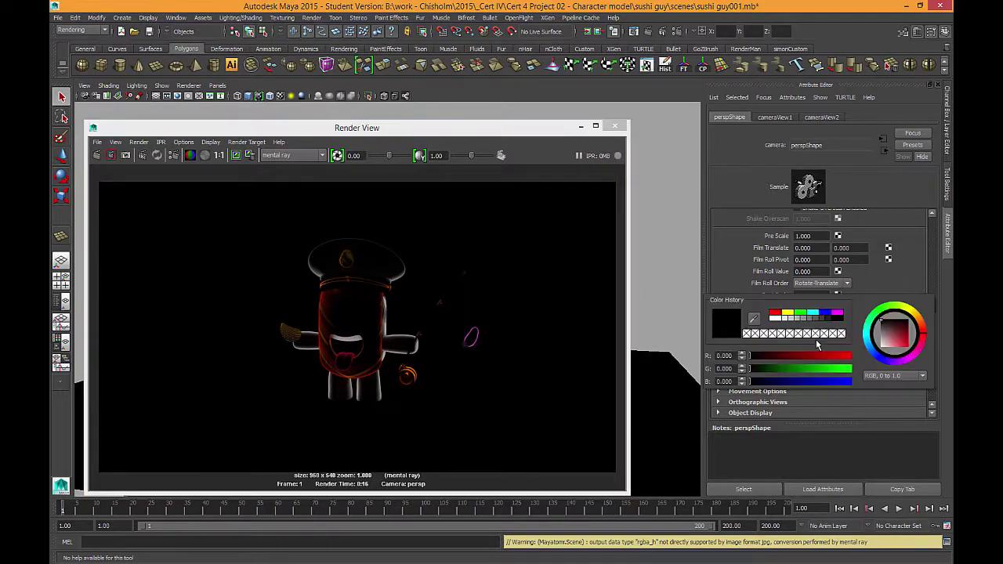
Pick an orange Background Color (G about 0.5) for the persp camera
{"action": "left_click", "coordinate": [921, 324]}
{"action": "left_click", "coordinate": [900, 345]}
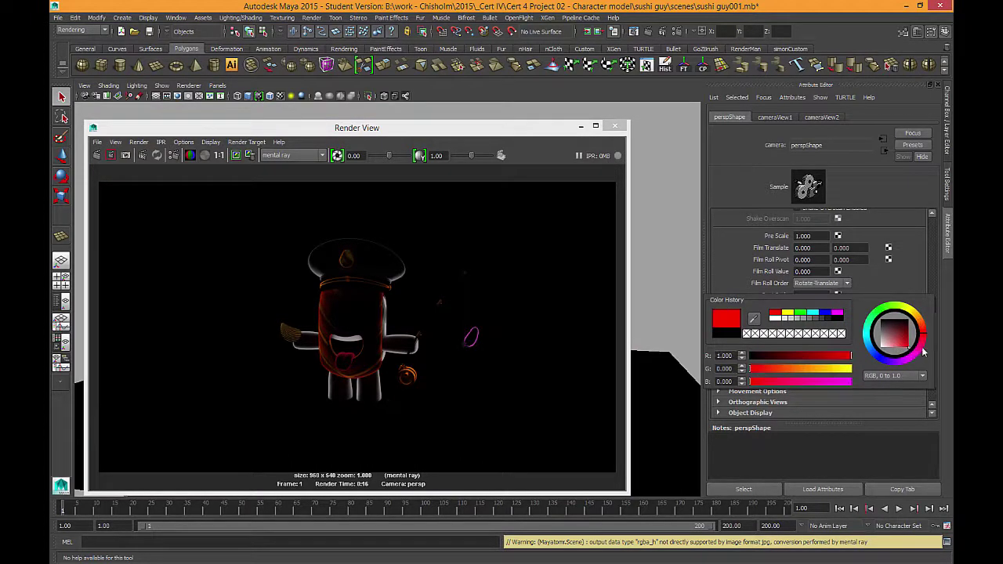
{"action": "left_click_drag", "start_coordinate": [925, 337], "coordinate": [922, 327]}
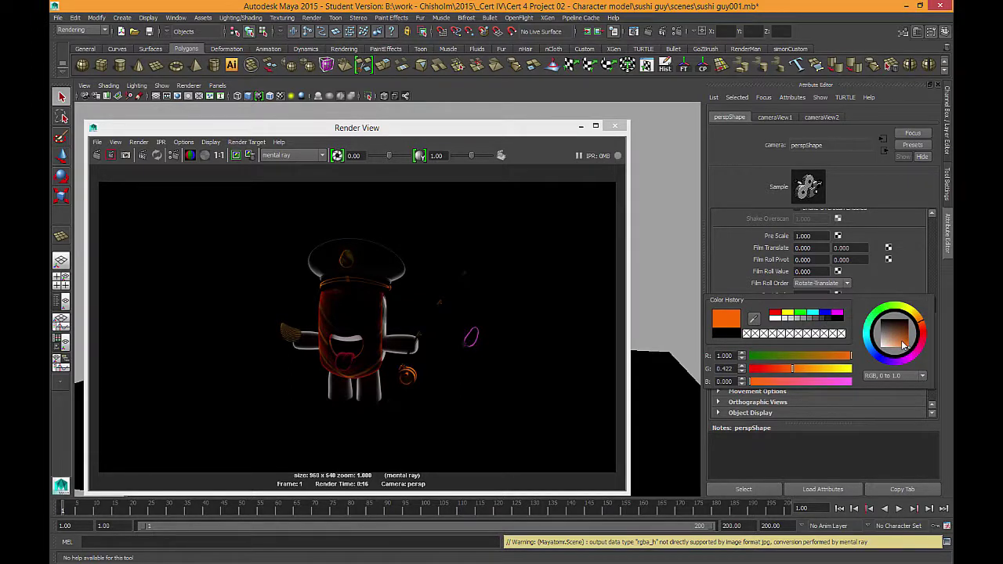
{"action": "left_click_drag", "start_coordinate": [917, 330], "coordinate": [921, 323]}
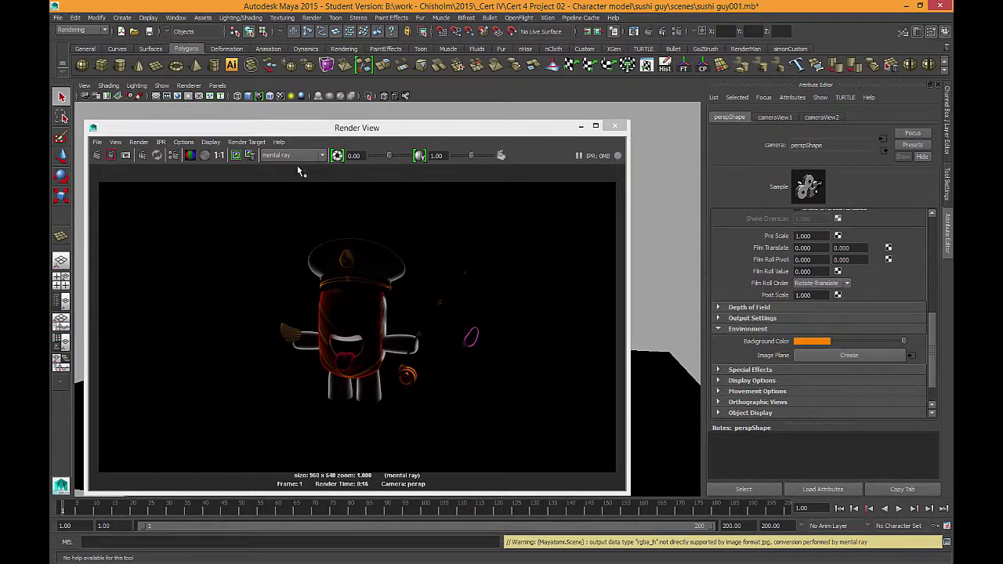
{"action": "left_click", "coordinate": [236, 156]}
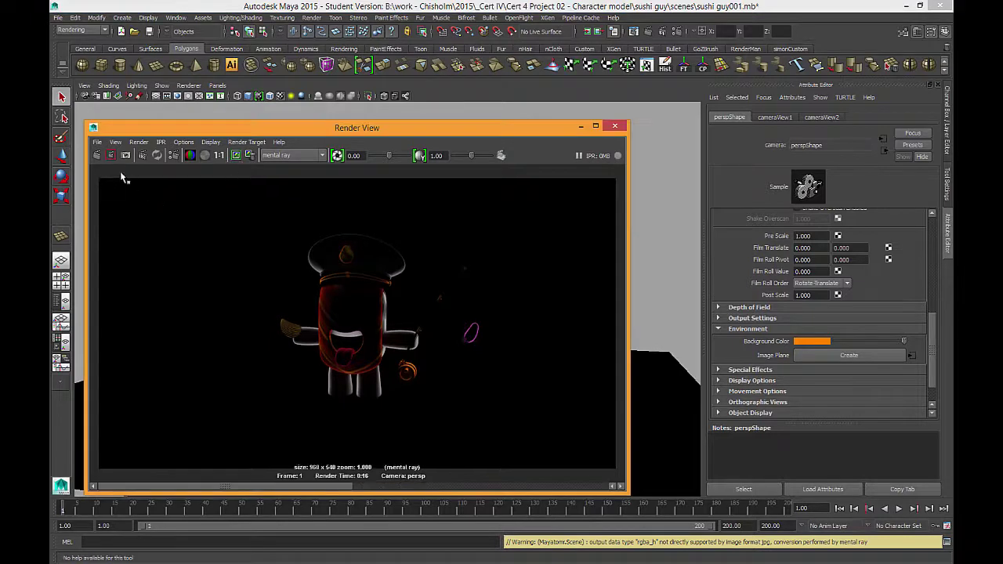
Re-render the frame on the orange background, inspect its alpha channel, then return to RGB
{"action": "left_click", "coordinate": [97, 156]}
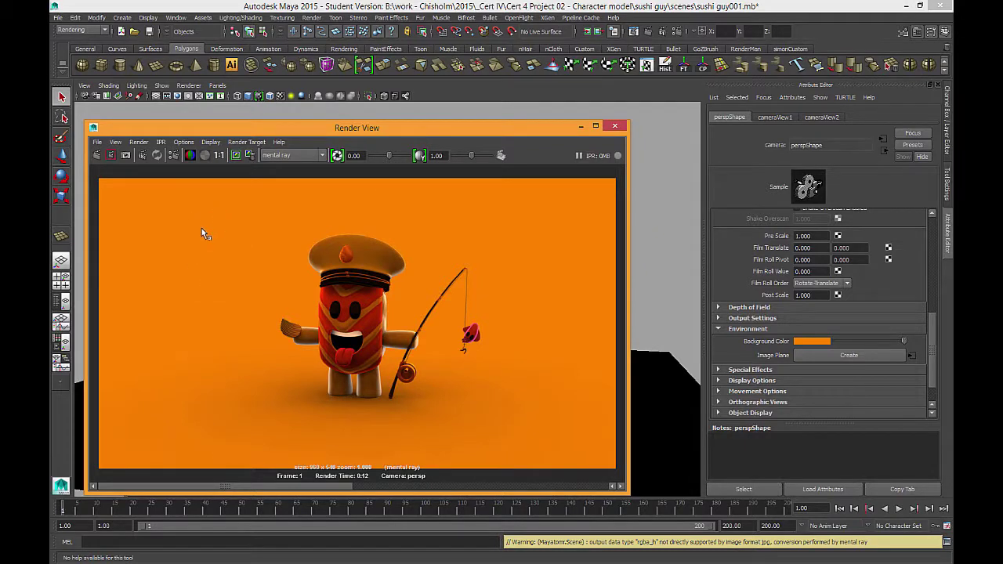
{"action": "left_click", "coordinate": [205, 155]}
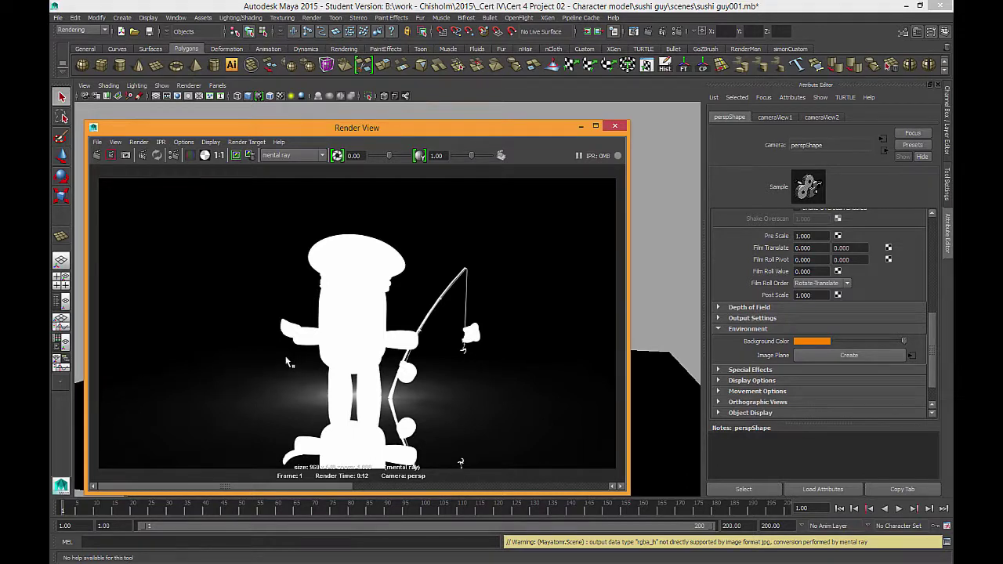
{"action": "left_click", "coordinate": [204, 155]}
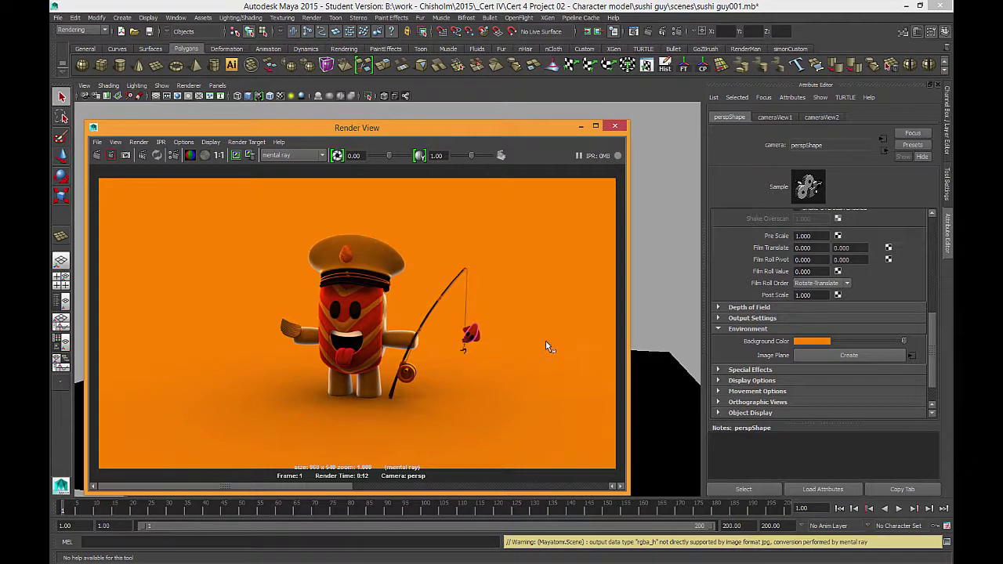
Raise Final Gathering secondary diffuse bounces from 0 to 1 in Indirect Lighting, then minimize Render Settings
{"action": "left_click", "coordinate": [677, 31]}
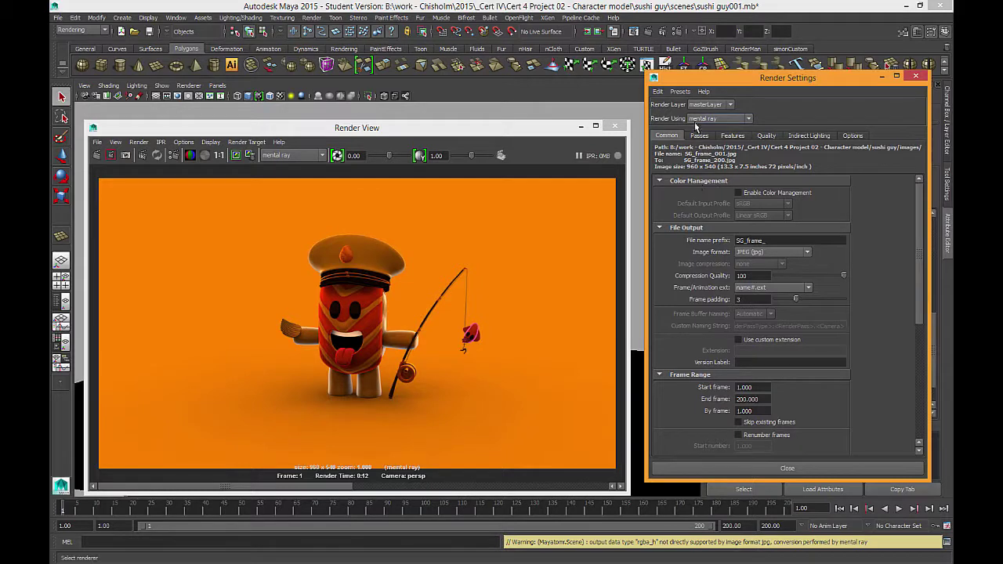
{"action": "left_click", "coordinate": [808, 136]}
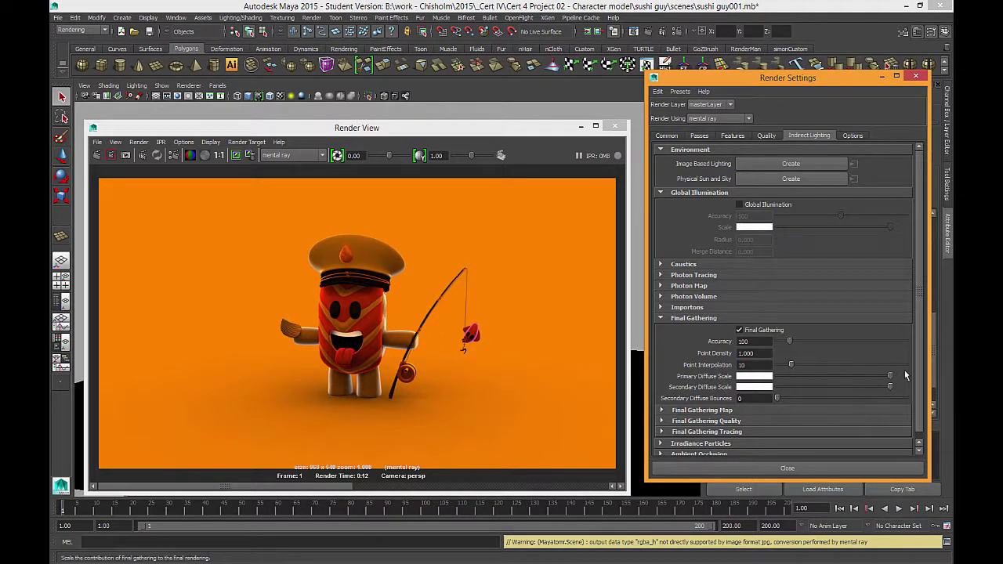
{"action": "mouse_move", "coordinate": [890, 376]}
{"action": "left_mouse_down"}
{"action": "mouse_move", "coordinate": [810, 384]}
{"action": "mouse_move", "coordinate": [890, 378]}
{"action": "left_mouse_up"}
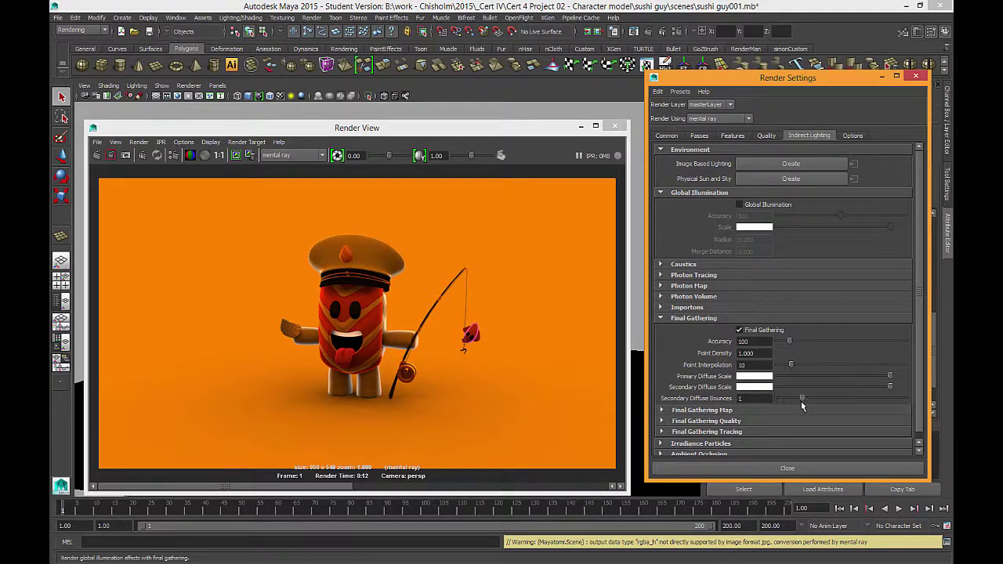
{"action": "left_click", "coordinate": [451, 304]}
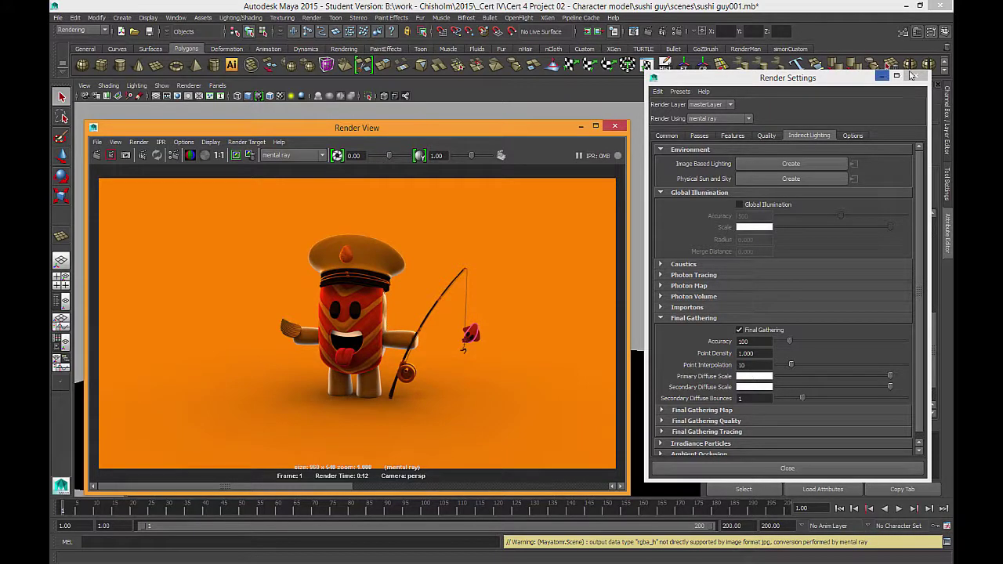
{"action": "left_click", "coordinate": [881, 78]}
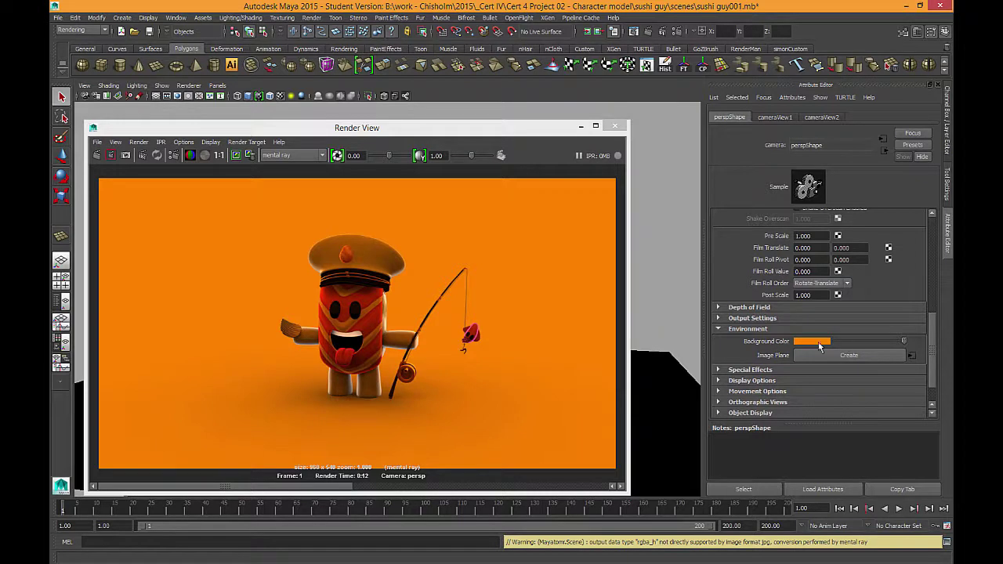
Set the persp camera Background Color to grey-green R 0.380, G 0.431, B 0.372
{"action": "left_click", "coordinate": [815, 343]}
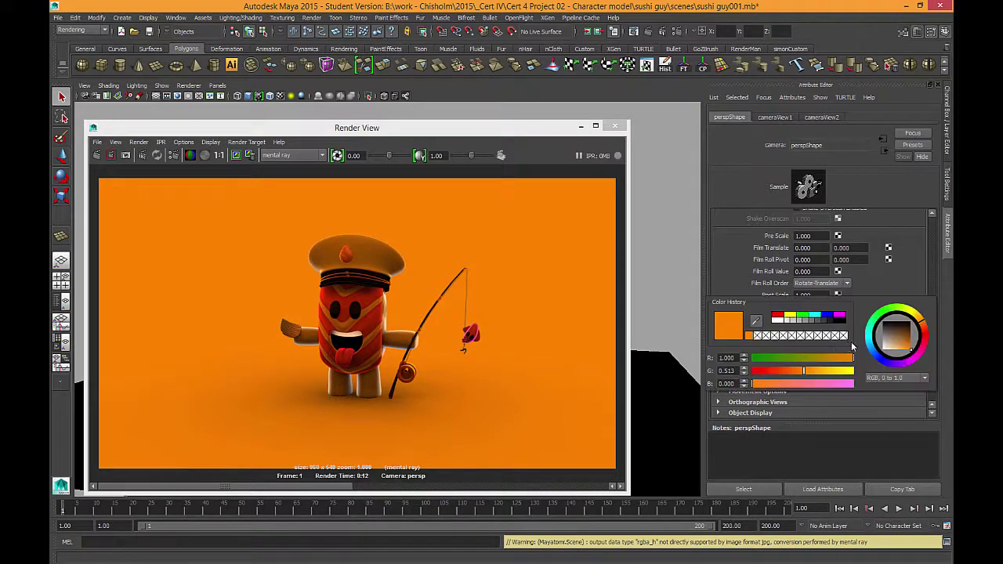
{"action": "left_click", "coordinate": [814, 320]}
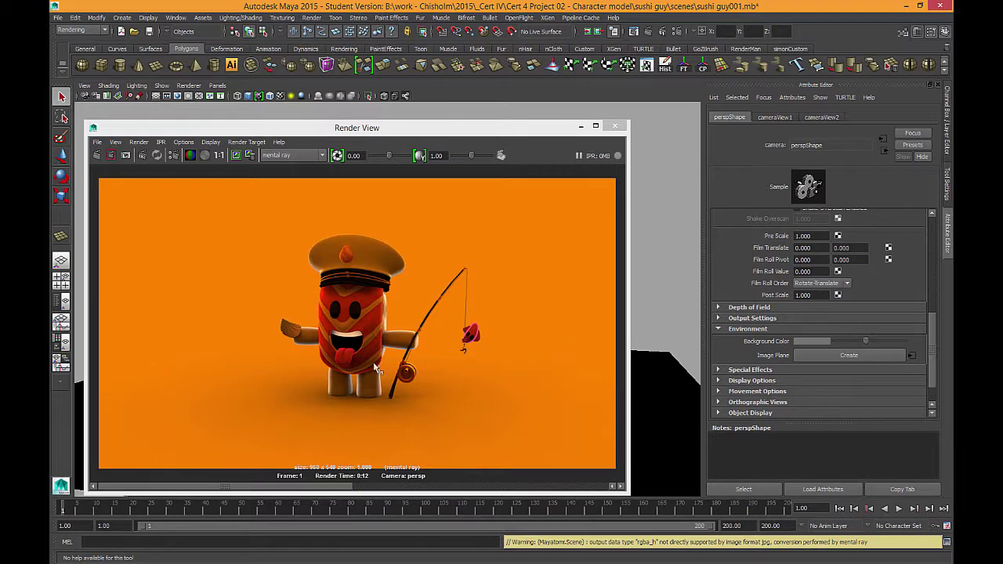
{"action": "left_click", "coordinate": [811, 341]}
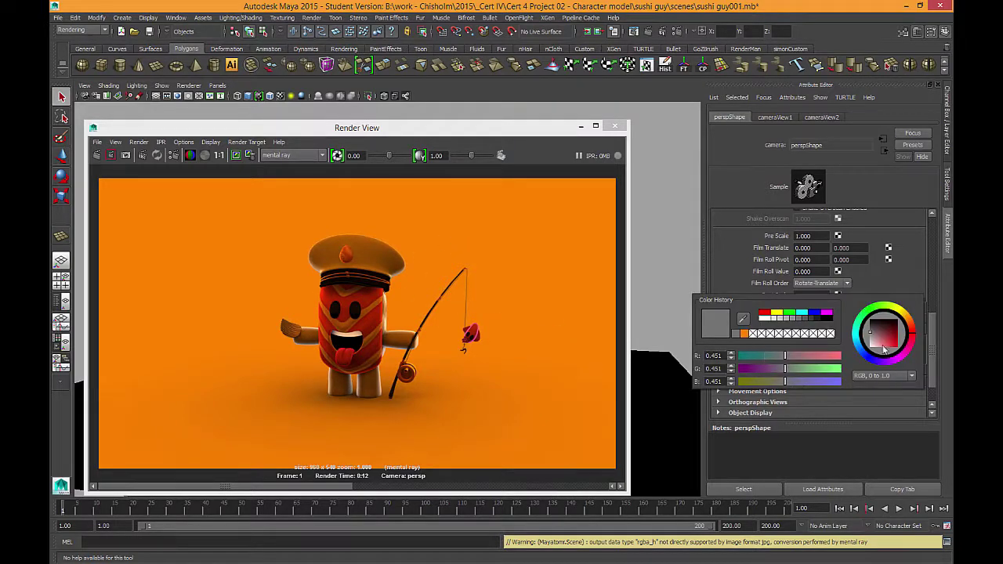
{"action": "left_click", "coordinate": [877, 311]}
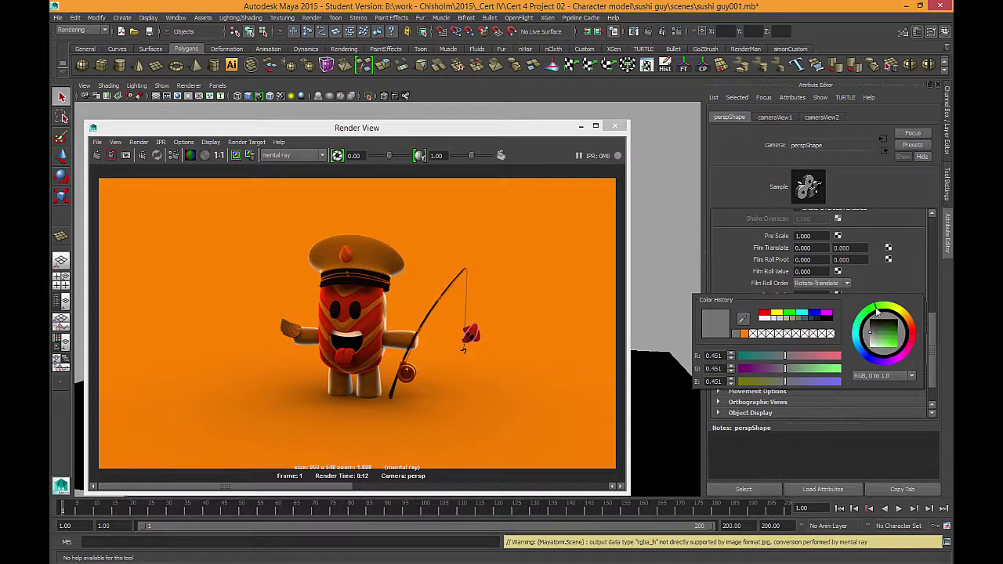
{"action": "mouse_move", "coordinate": [866, 315]}
{"action": "left_mouse_down"}
{"action": "mouse_move", "coordinate": [876, 307]}
{"action": "mouse_move", "coordinate": [868, 321]}
{"action": "left_mouse_up"}
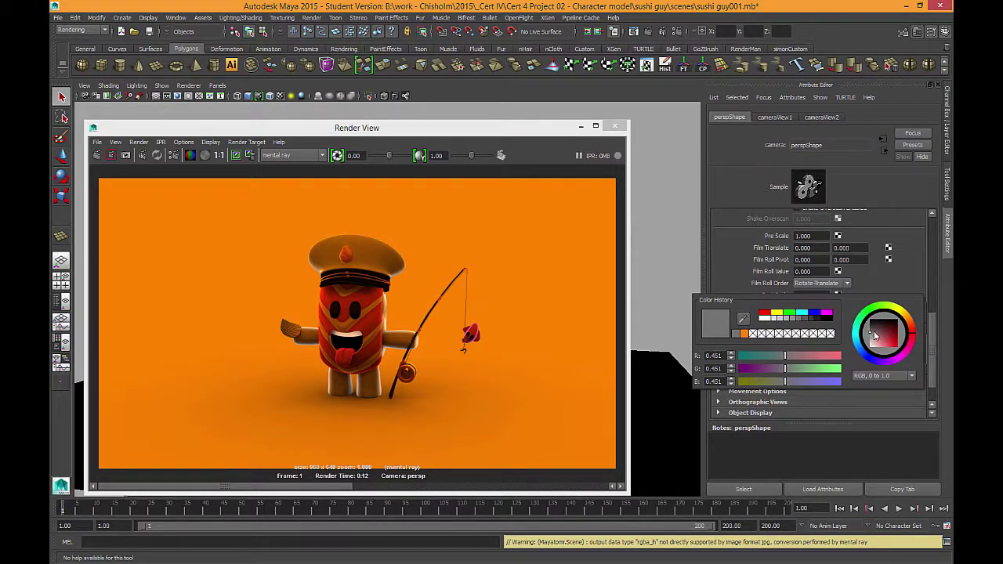
{"action": "left_click_drag", "start_coordinate": [875, 335], "coordinate": [873, 332]}
{"action": "left_click", "coordinate": [875, 312]}
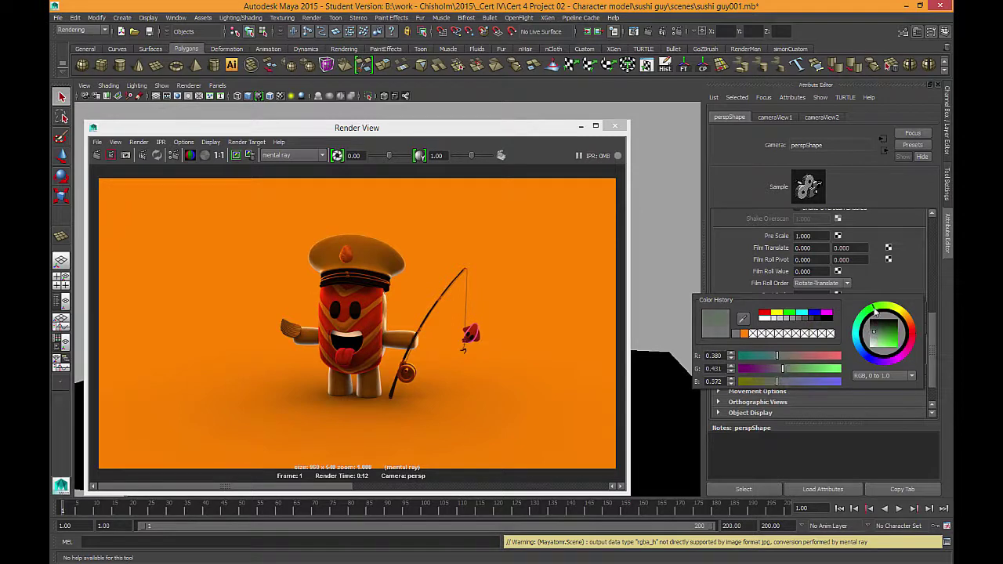
{"action": "left_click", "coordinate": [717, 326]}
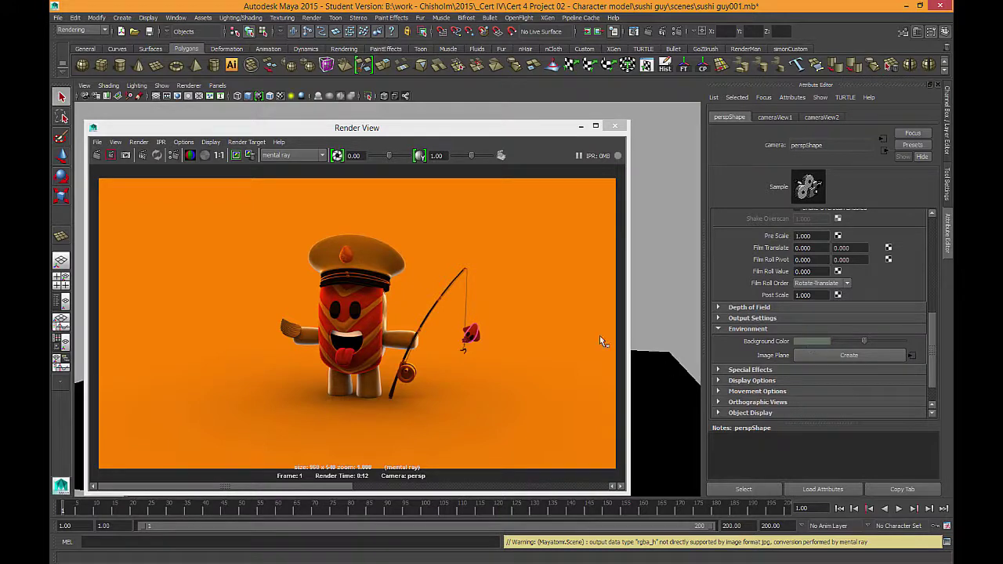
Move the Render View to the bottom of the screen and switch to the Rendering shelf
{"action": "left_click", "coordinate": [502, 147]}
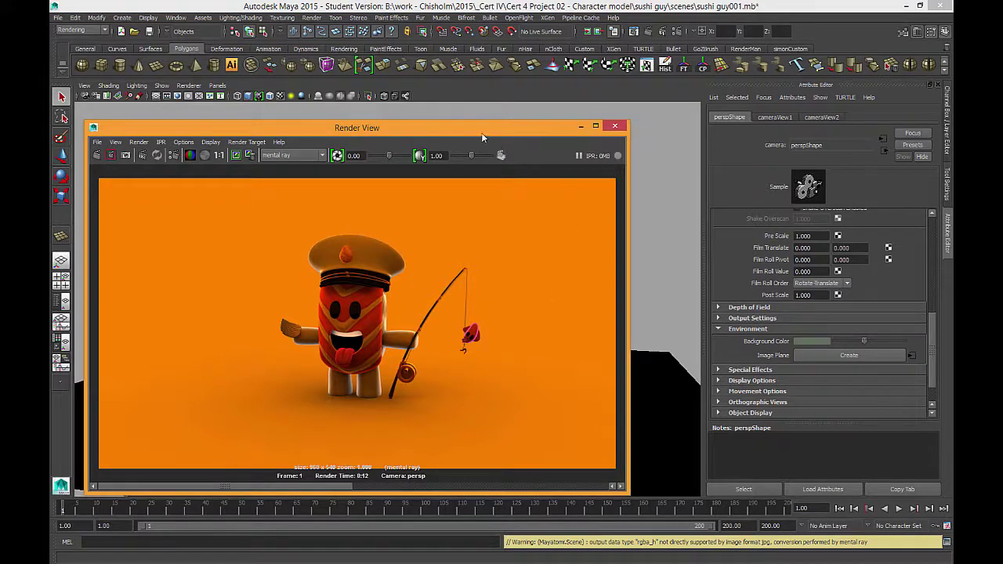
{"action": "left_click_drag", "start_coordinate": [481, 133], "coordinate": [478, 115]}
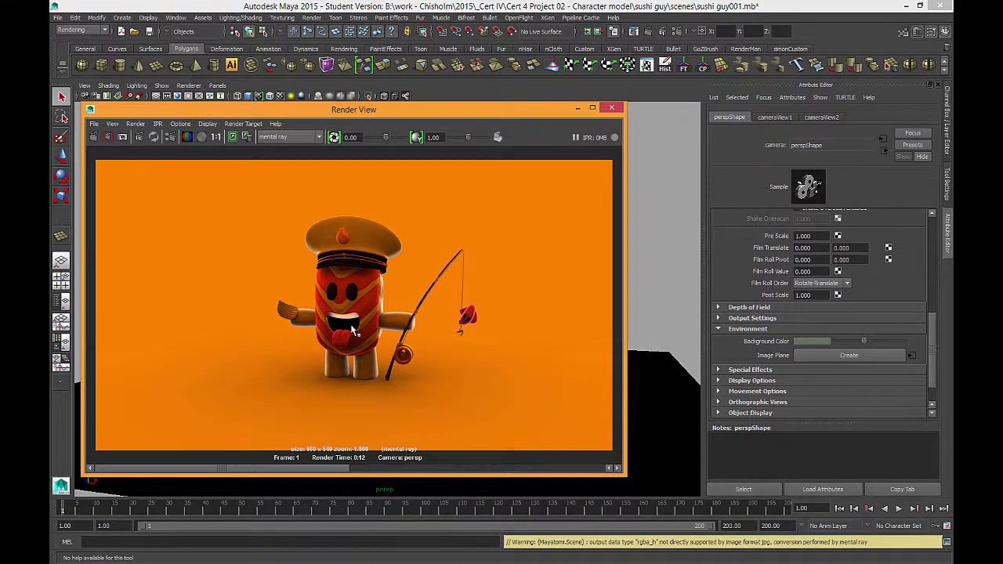
{"action": "left_click_drag", "start_coordinate": [442, 111], "coordinate": [456, 483]}
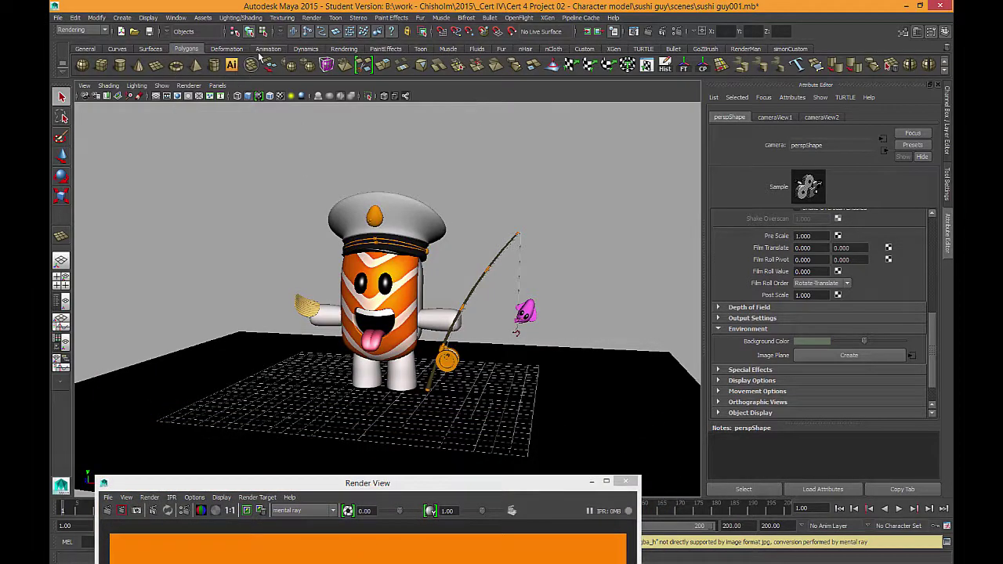
{"action": "left_click", "coordinate": [343, 49]}
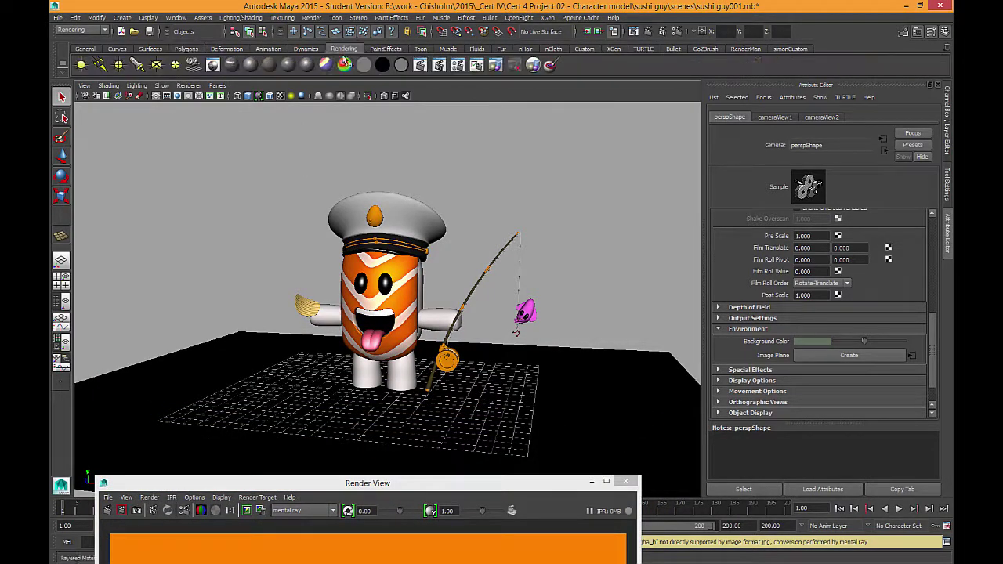
Create a directional light and move it up to the character's left
{"action": "left_click", "coordinate": [99, 65]}
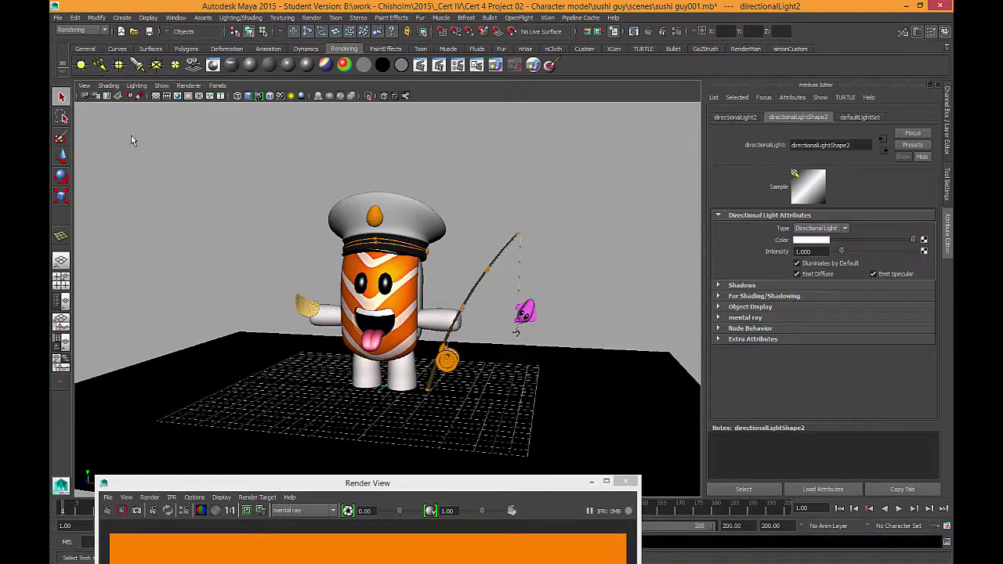
{"action": "left_click", "coordinate": [61, 156]}
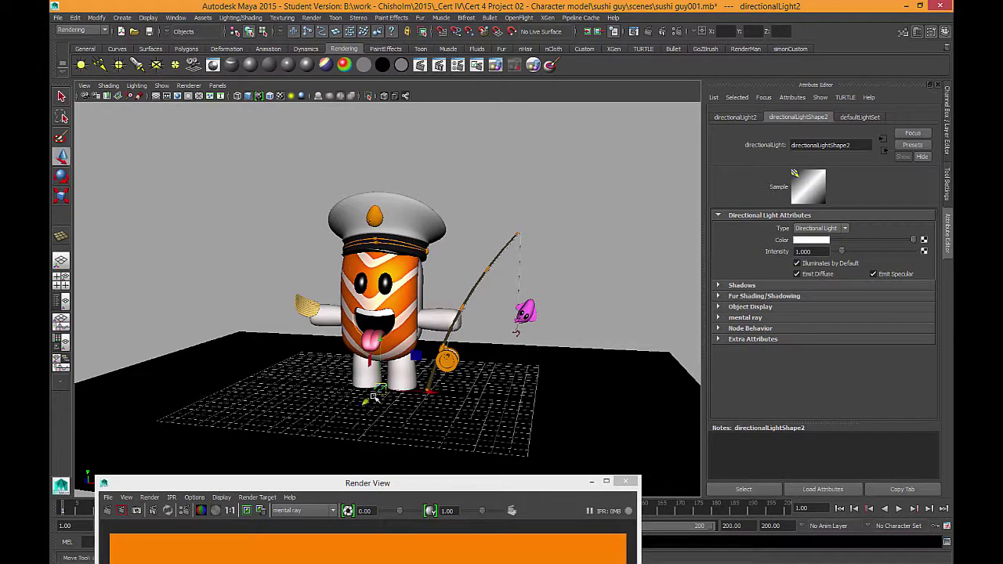
{"action": "left_click_drag", "start_coordinate": [375, 396], "coordinate": [219, 227]}
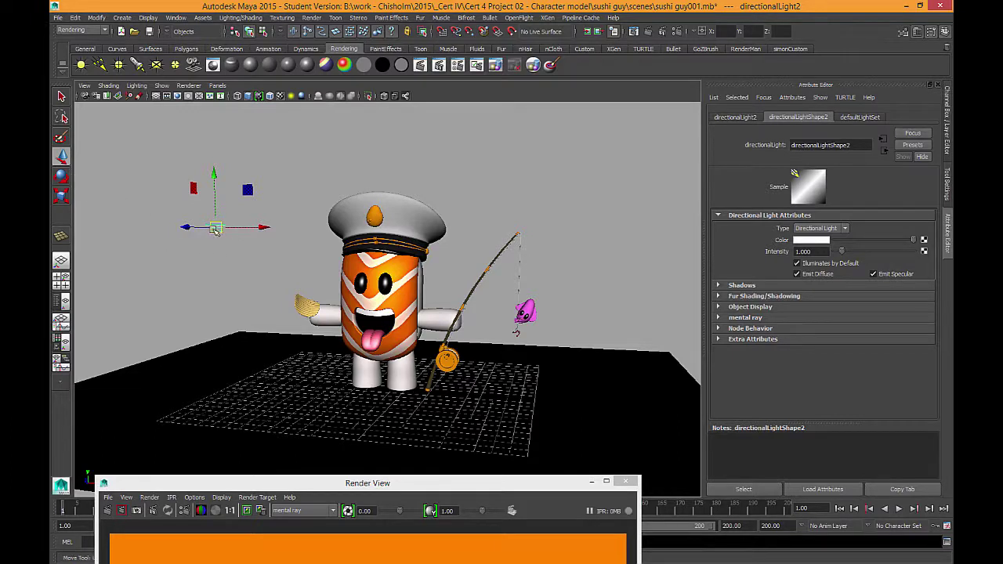
{"action": "left_click_drag", "start_coordinate": [215, 228], "coordinate": [211, 218]}
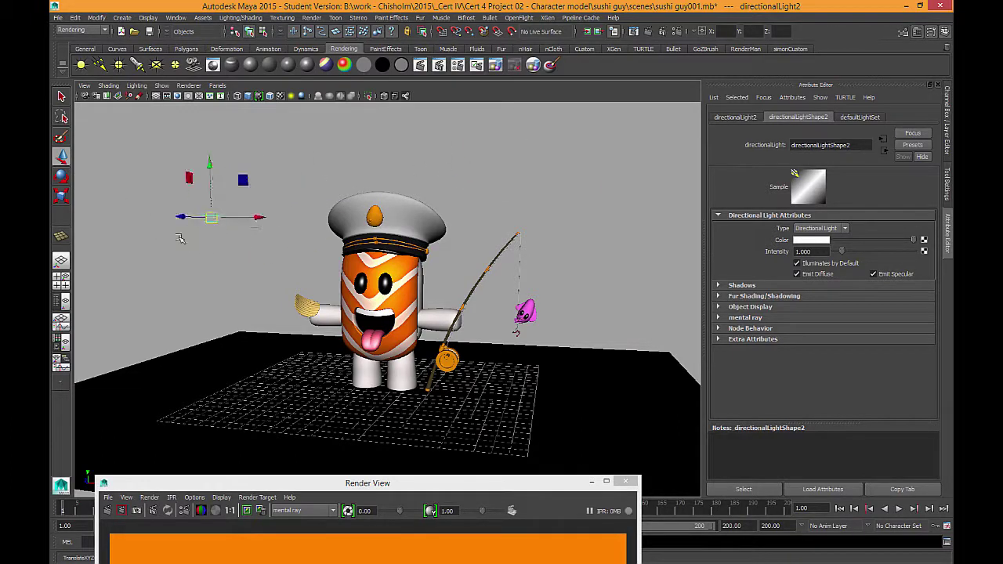
Rotate the light to angle down onto the character, previewing with Use All Lights
{"action": "left_click", "coordinate": [62, 177]}
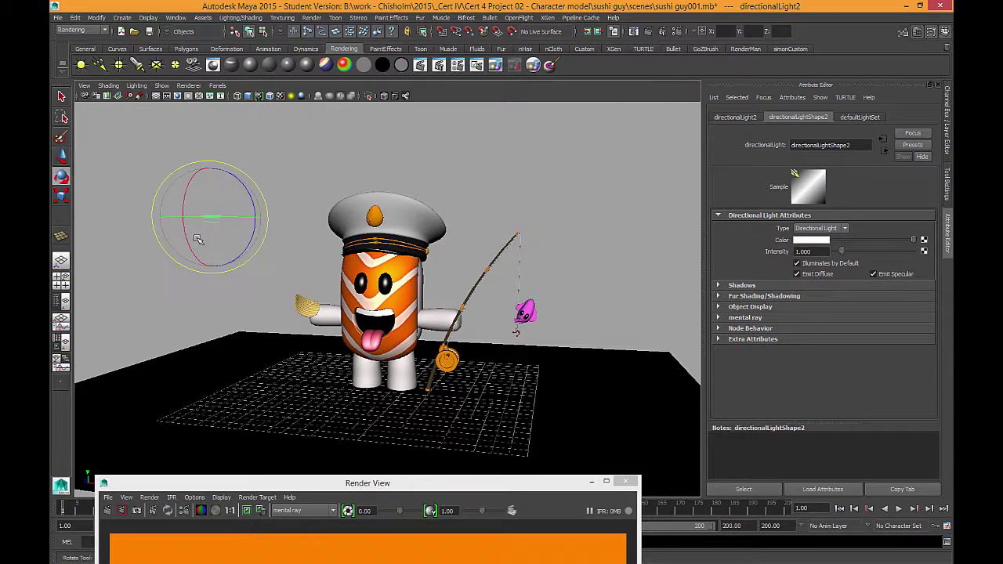
{"action": "left_click_drag", "start_coordinate": [196, 238], "coordinate": [190, 189]}
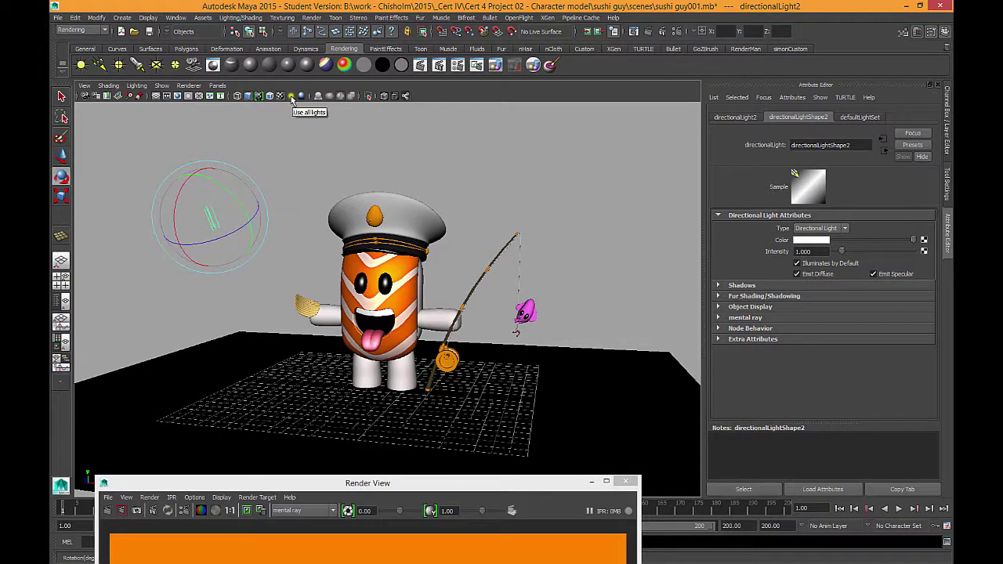
{"action": "left_click", "coordinate": [291, 97]}
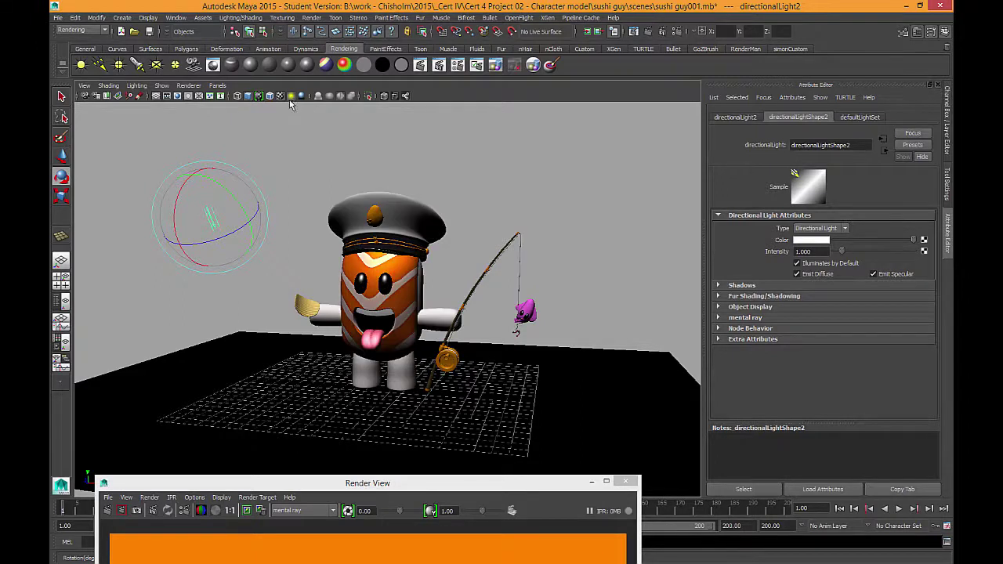
{"action": "mouse_move", "coordinate": [210, 205]}
{"action": "left_mouse_down"}
{"action": "mouse_move", "coordinate": [159, 223]}
{"action": "mouse_move", "coordinate": [210, 231]}
{"action": "mouse_move", "coordinate": [194, 202]}
{"action": "mouse_move", "coordinate": [229, 257]}
{"action": "mouse_move", "coordinate": [215, 224]}
{"action": "left_mouse_up"}
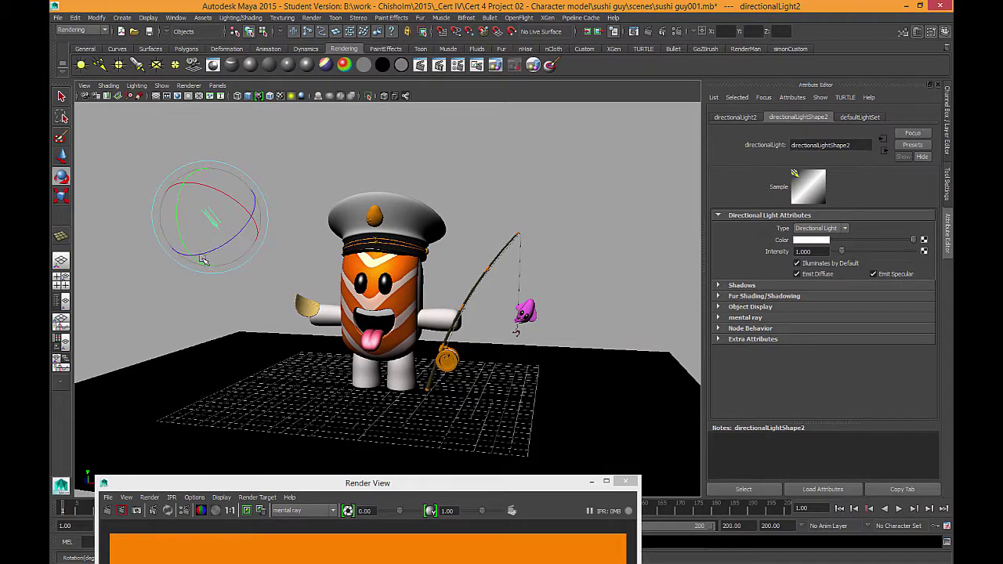
{"action": "left_click", "coordinate": [379, 484]}
Re-render the lit character on grey-green, then move Render View down and select the ground plane
{"action": "left_click_drag", "start_coordinate": [379, 484], "coordinate": [460, 106]}
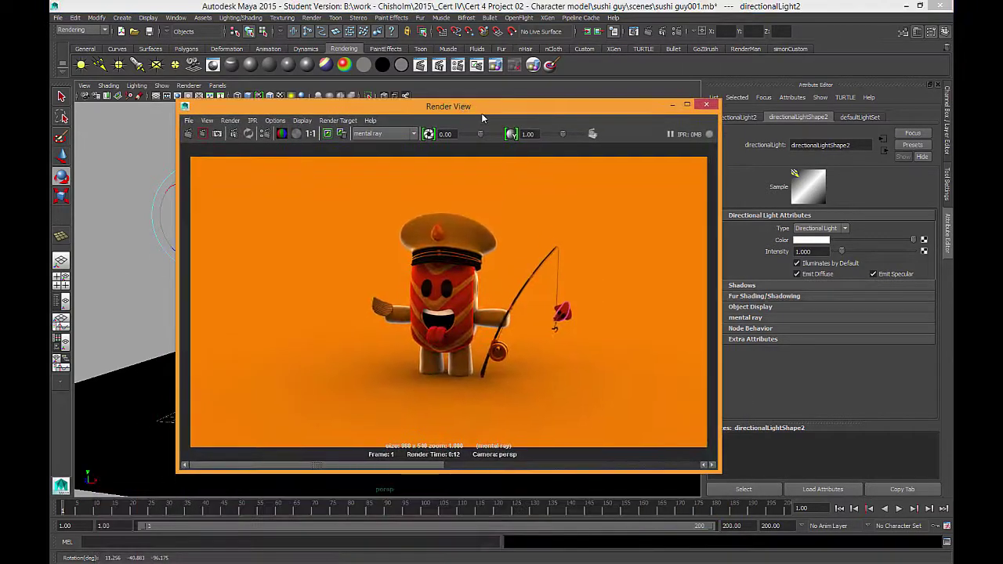
{"action": "left_click", "coordinate": [188, 134]}
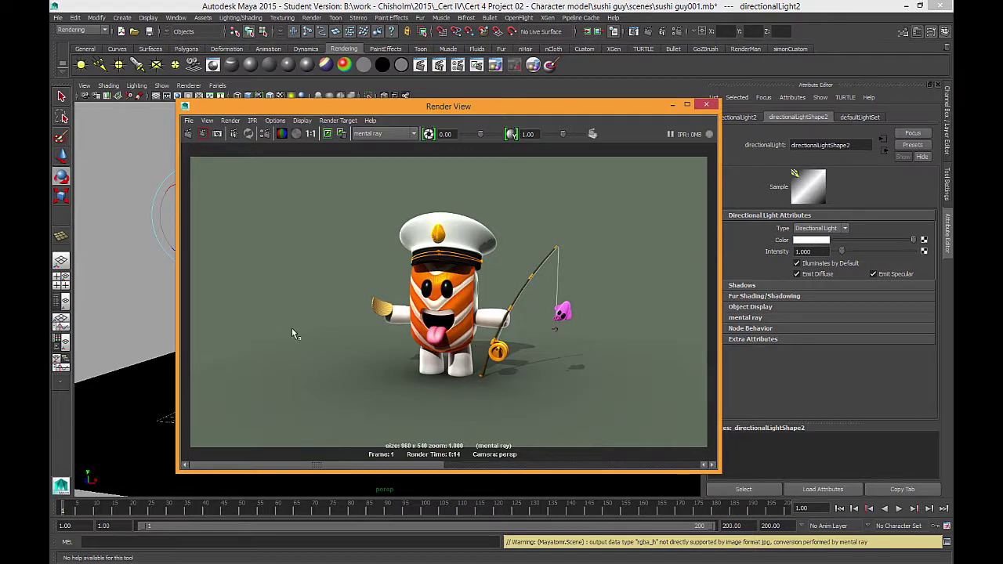
{"action": "left_click_drag", "start_coordinate": [478, 111], "coordinate": [351, 539]}
{"action": "left_click", "coordinate": [471, 428]}
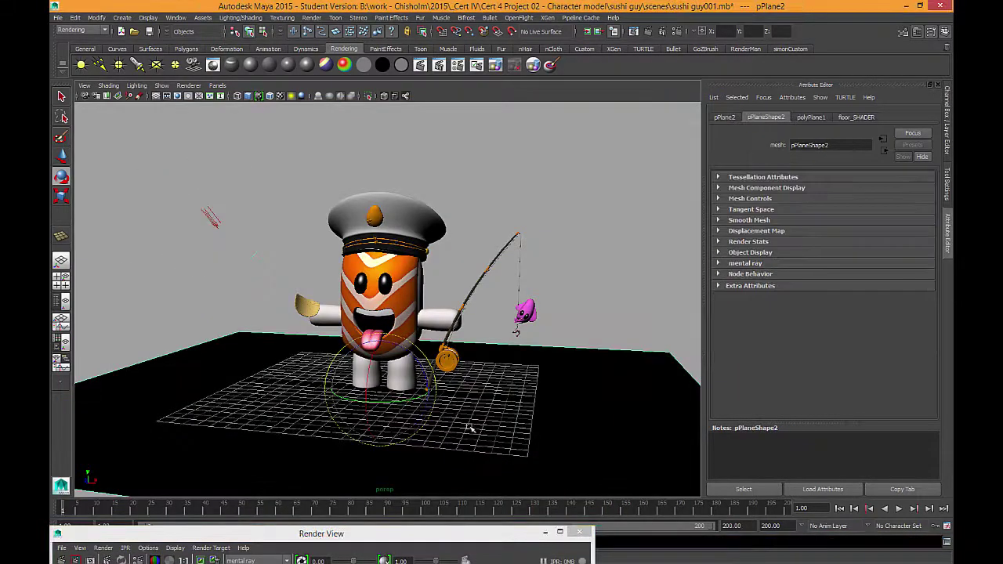
Scale up the ground plane pPlane2 to fill the background
{"action": "left_click", "coordinate": [62, 197]}
{"action": "left_click_drag", "start_coordinate": [385, 394], "coordinate": [591, 386]}
{"action": "left_click_drag", "start_coordinate": [386, 393], "coordinate": [378, 387]}
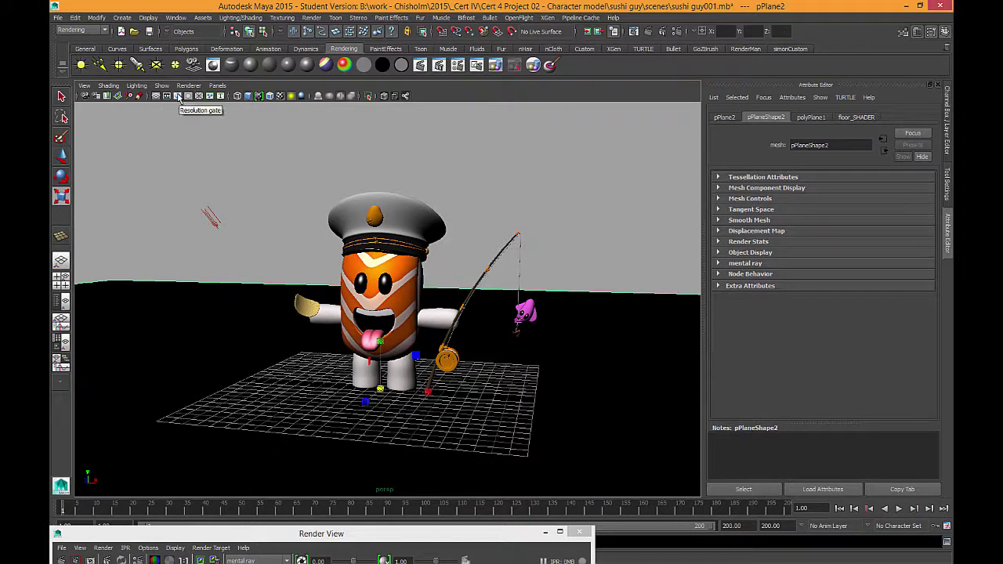
Turn on the 960x540 Resolution Gate, tumble and dolly closer to the character, and restore Render View
{"action": "left_click", "coordinate": [178, 98]}
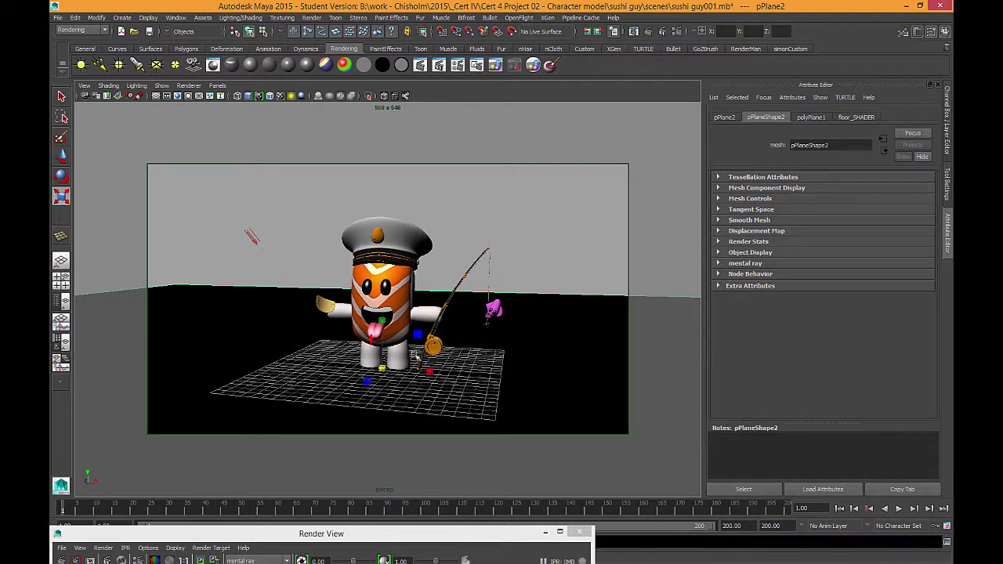
{"action": "left_click_drag", "start_coordinate": [384, 356], "coordinate": [479, 326], "text": "alt"}
{"action": "right_click_drag", "start_coordinate": [480, 326], "coordinate": [508, 356], "text": "alt"}
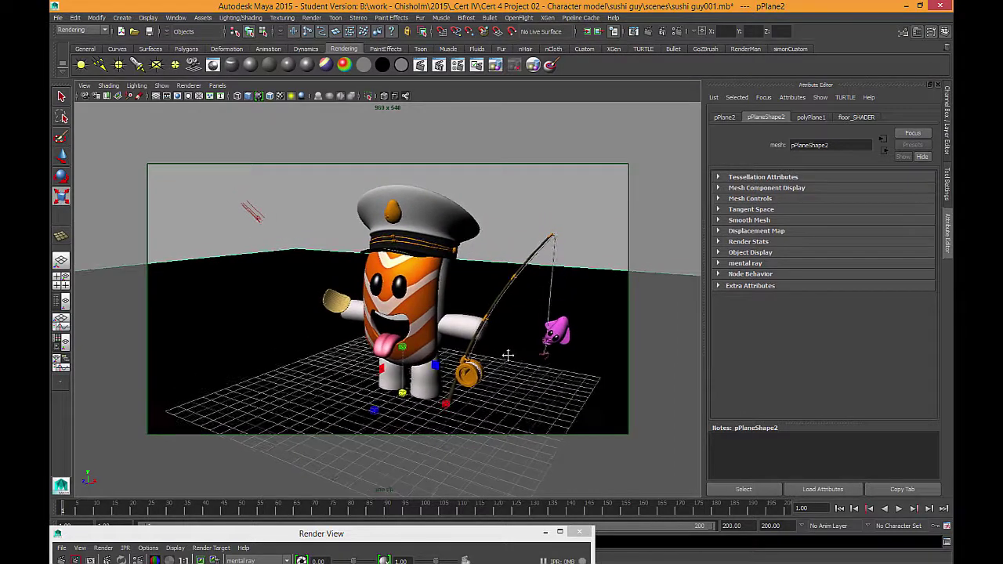
{"action": "left_click_drag", "start_coordinate": [508, 355], "coordinate": [511, 376], "text": "alt"}
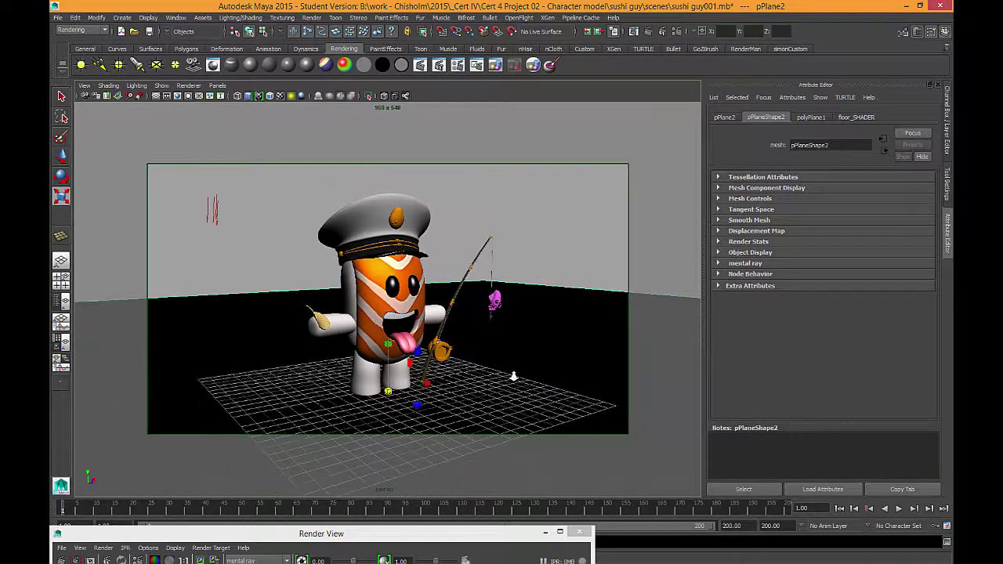
{"action": "double_click", "coordinate": [407, 537]}
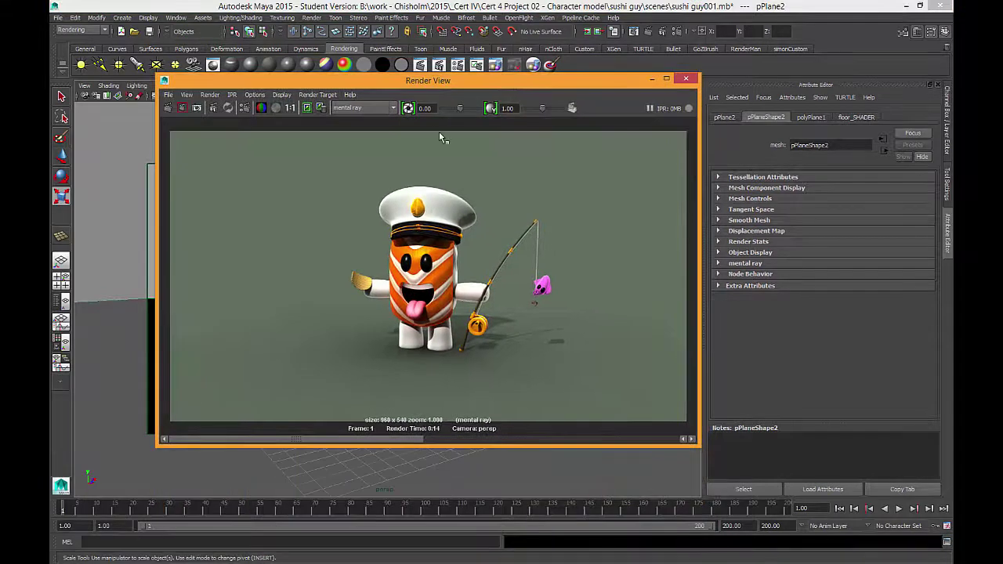
Lower the Render View and re-render the reframed, closer shot of the character in mental ray
{"action": "left_click_drag", "start_coordinate": [438, 81], "coordinate": [425, 122]}
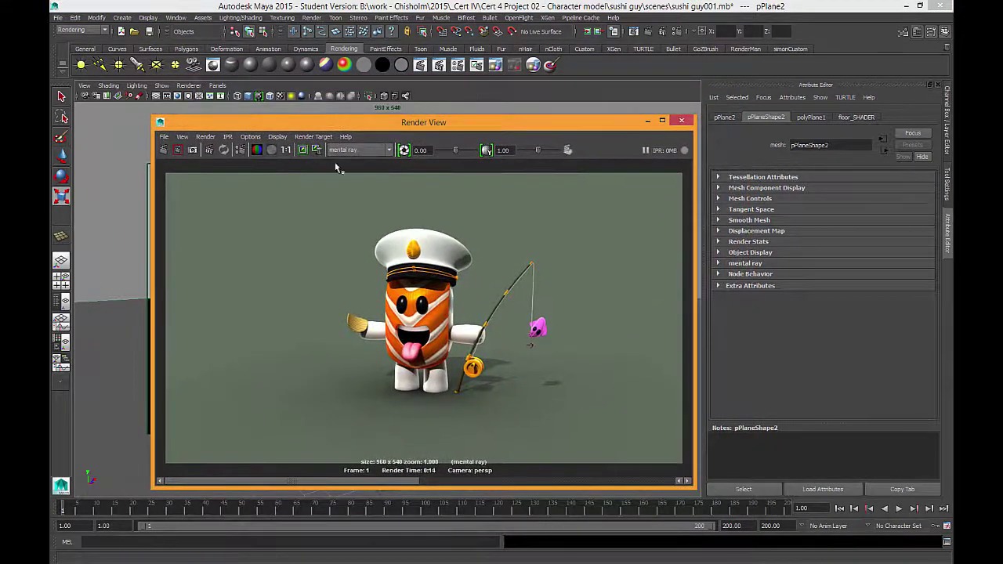
{"action": "left_click", "coordinate": [163, 150]}
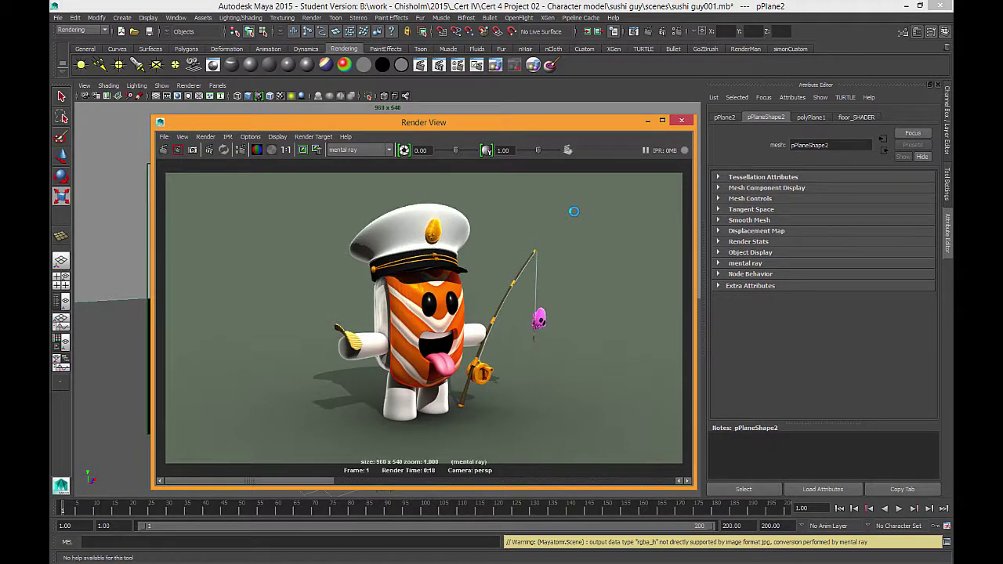
{"action": "left_click", "coordinate": [676, 33]}
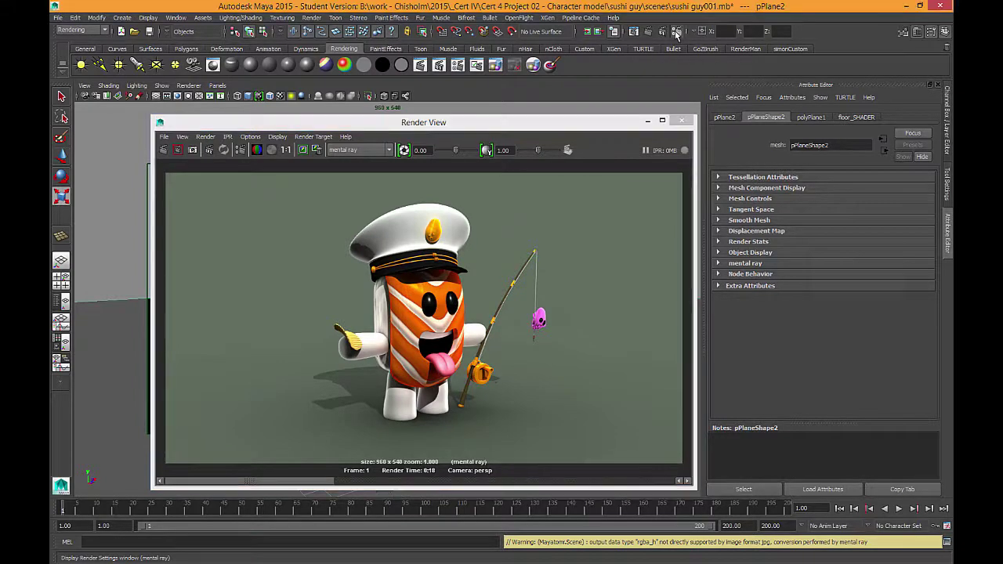
Move Render Settings up-left and review its Common, Features and Quality tabs
{"action": "left_click_drag", "start_coordinate": [719, 81], "coordinate": [658, 54]}
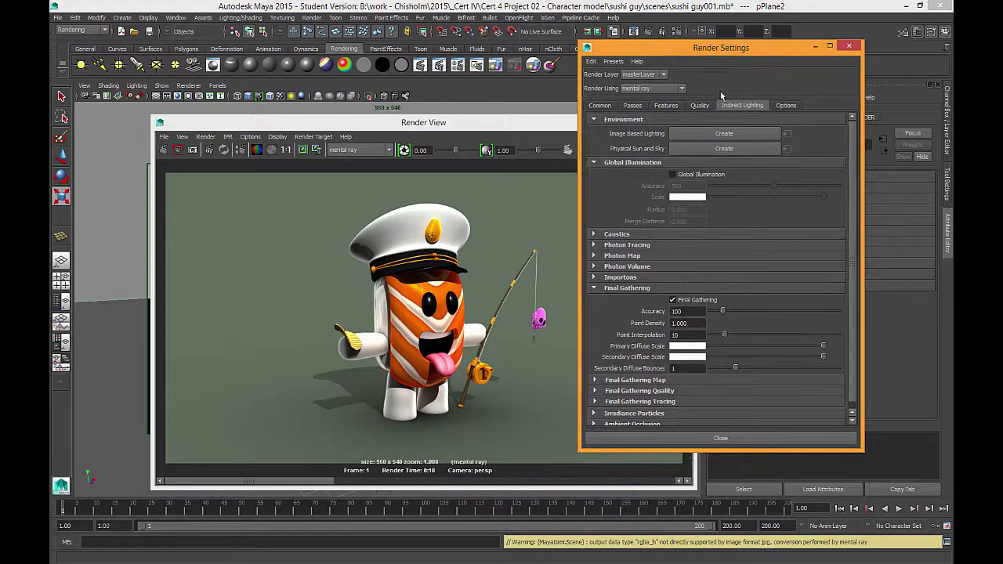
{"action": "left_click_drag", "start_coordinate": [725, 50], "coordinate": [703, 28]}
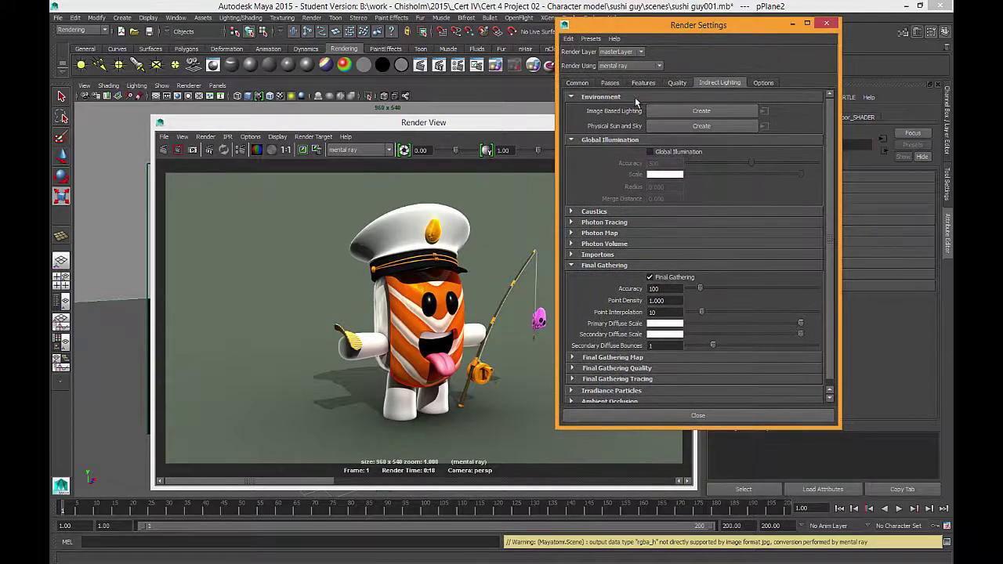
{"action": "left_click", "coordinate": [579, 83]}
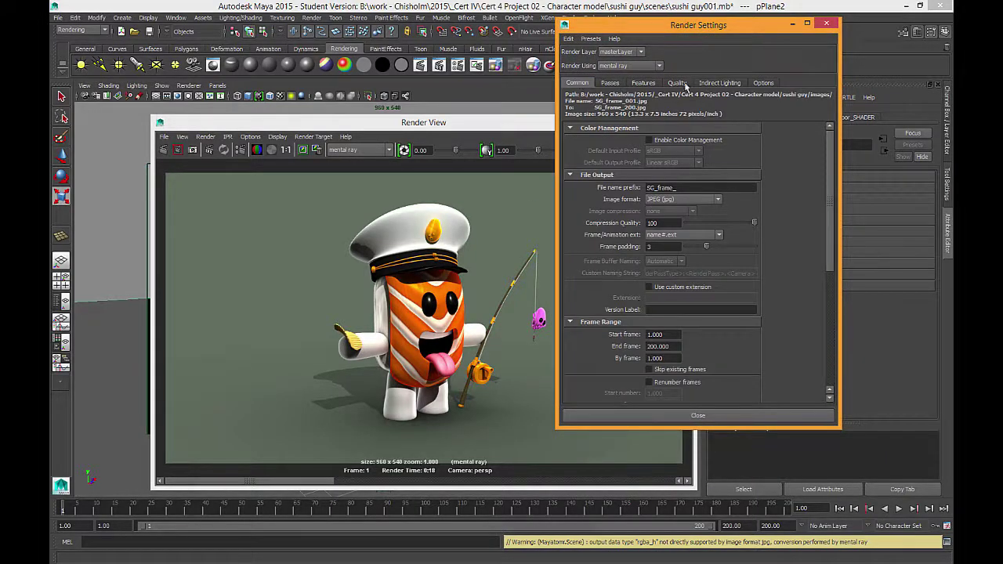
{"action": "left_click", "coordinate": [674, 84]}
{"action": "left_click", "coordinate": [641, 84]}
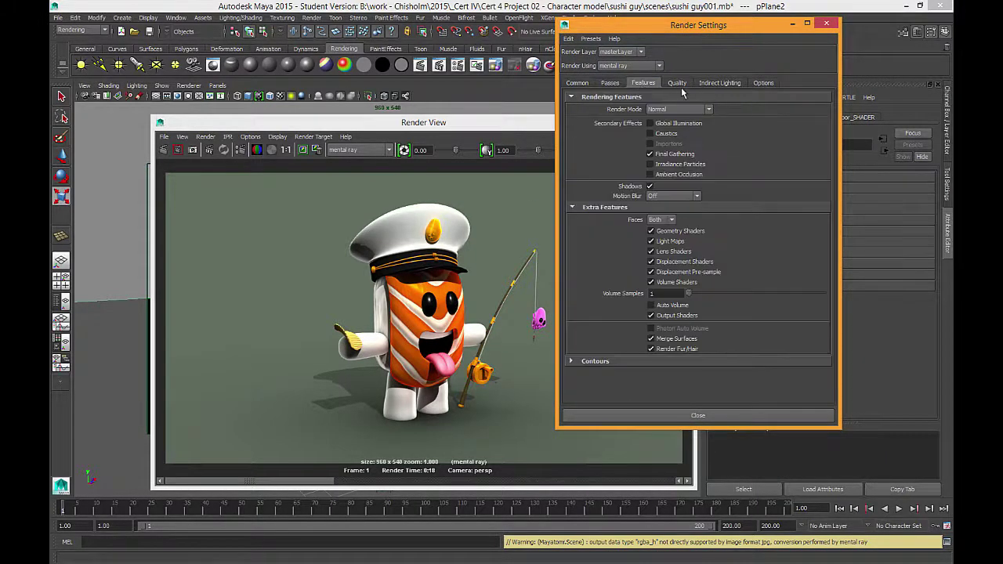
{"action": "left_click", "coordinate": [677, 84]}
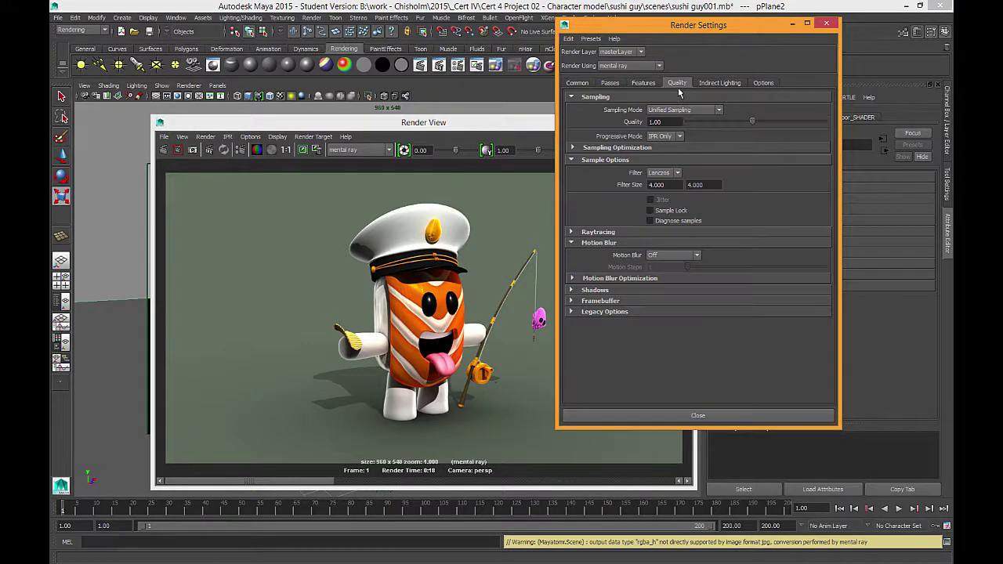
{"action": "left_click", "coordinate": [584, 84]}
{"action": "scroll", "coordinate": [672, 300], "scroll_direction": "down", "scroll_amount": 5}
{"action": "scroll", "coordinate": [673, 300], "scroll_direction": "down", "scroll_amount": 2}
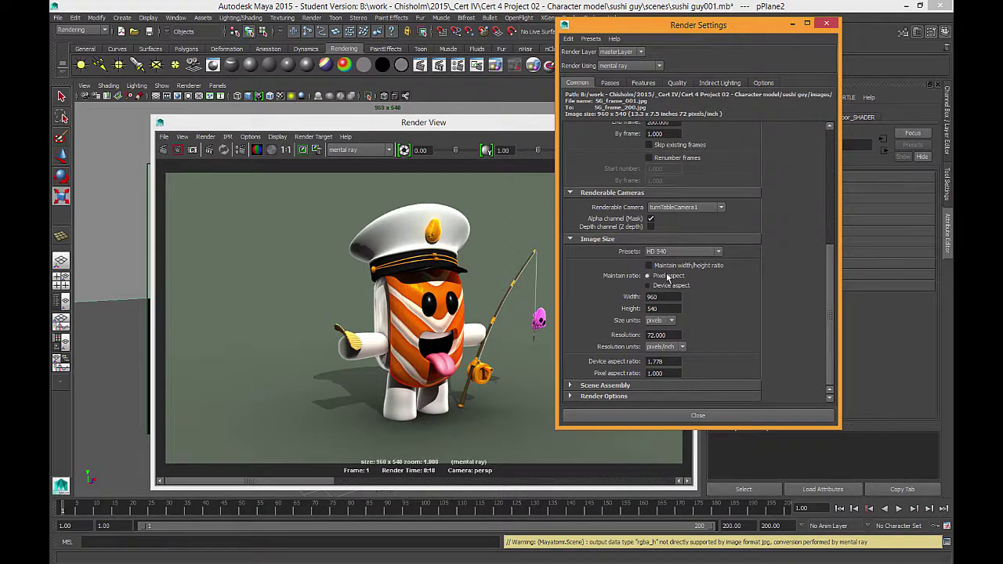
Browse Image Size presets and Renderable Camera without changes, keeping turnTableCamera1, then view Quality
{"action": "left_click", "coordinate": [680, 252]}
{"action": "scroll", "coordinate": [685, 307], "scroll_direction": "down", "scroll_amount": 5}
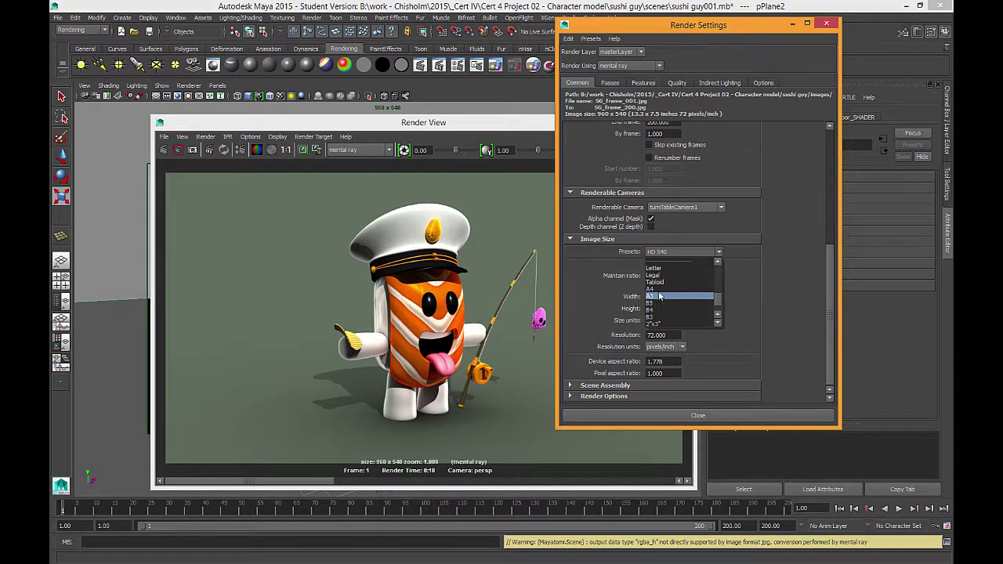
{"action": "scroll", "coordinate": [670, 286], "scroll_direction": "up", "scroll_amount": 5}
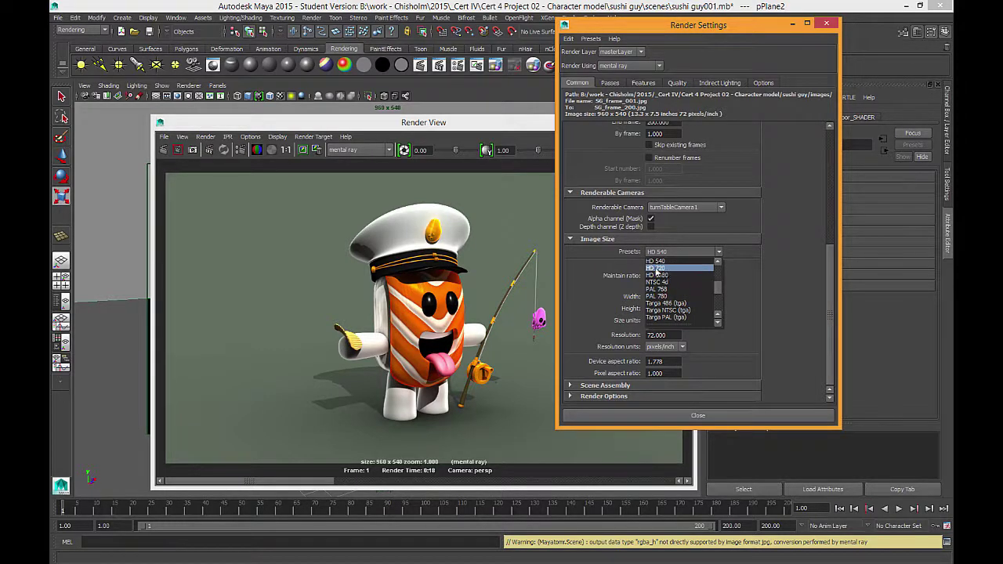
{"action": "left_click", "coordinate": [800, 287]}
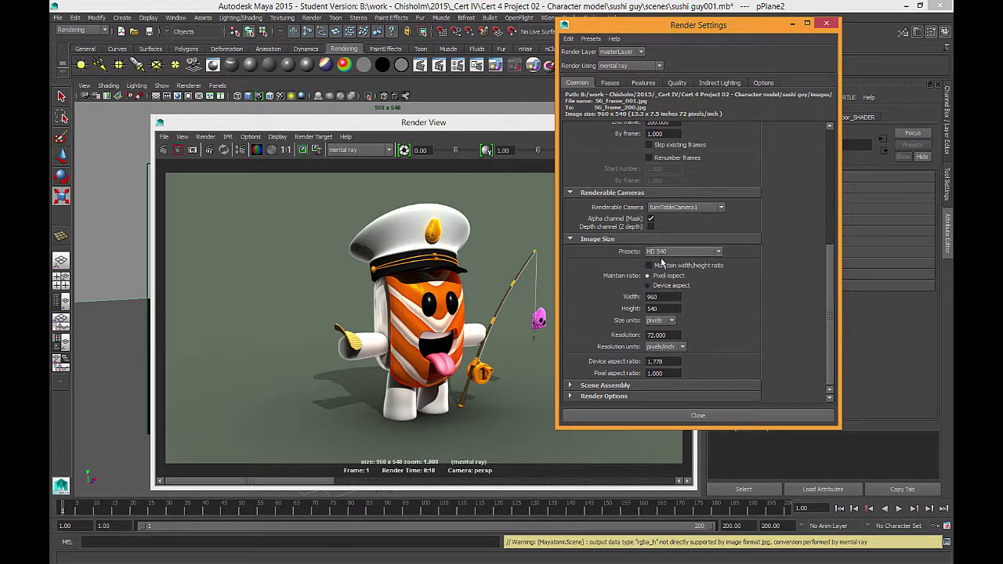
{"action": "left_click", "coordinate": [681, 208]}
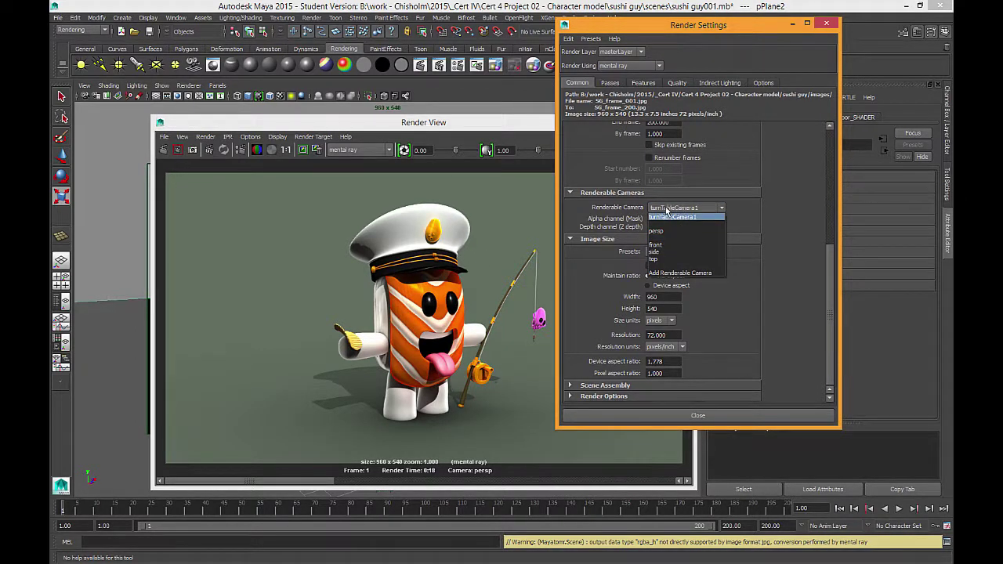
{"action": "left_click", "coordinate": [752, 271]}
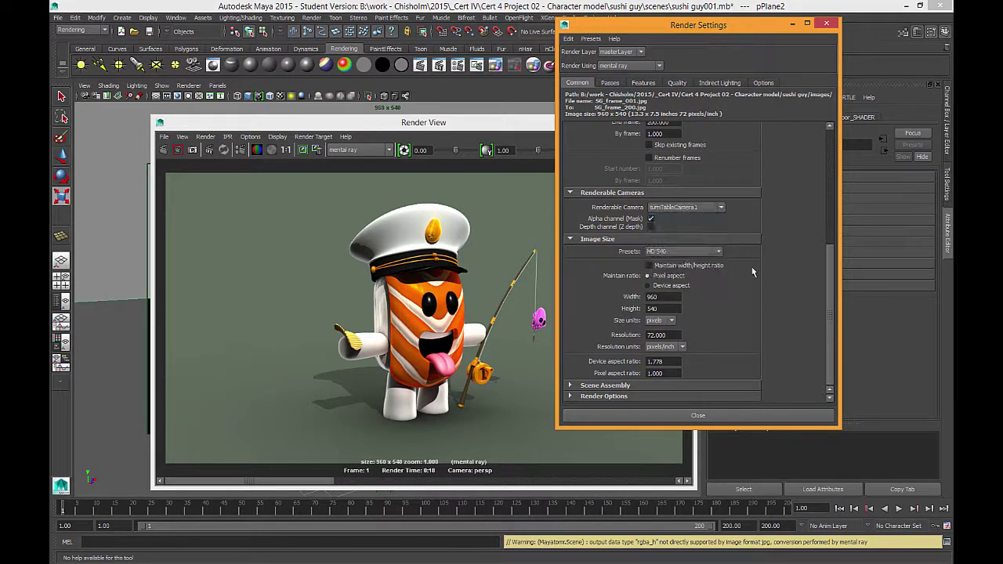
{"action": "left_click", "coordinate": [672, 84]}
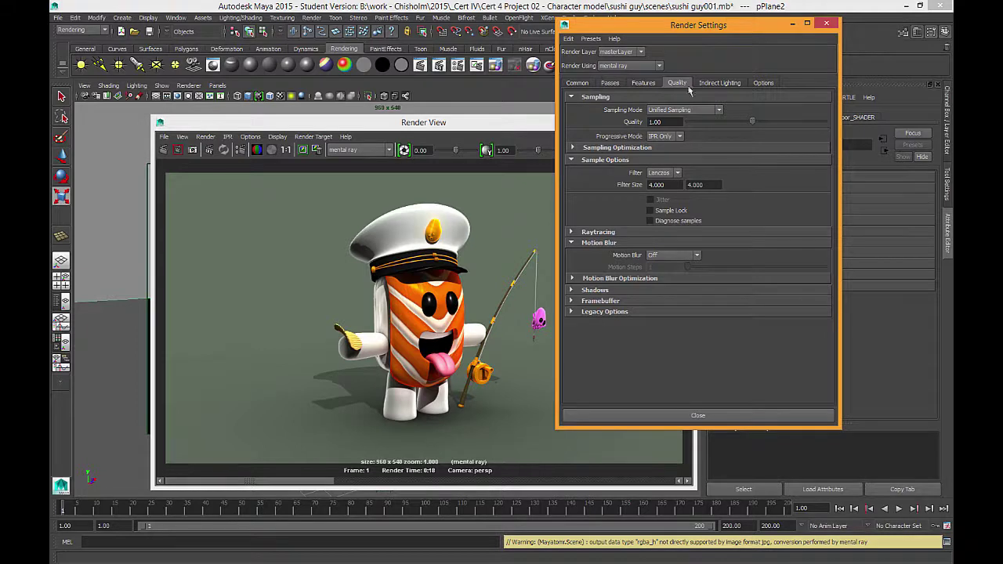
Set sampling Quality to 0.50 and the sample filter to Mitchell, then close Render Settings
{"action": "left_click", "coordinate": [666, 122]}
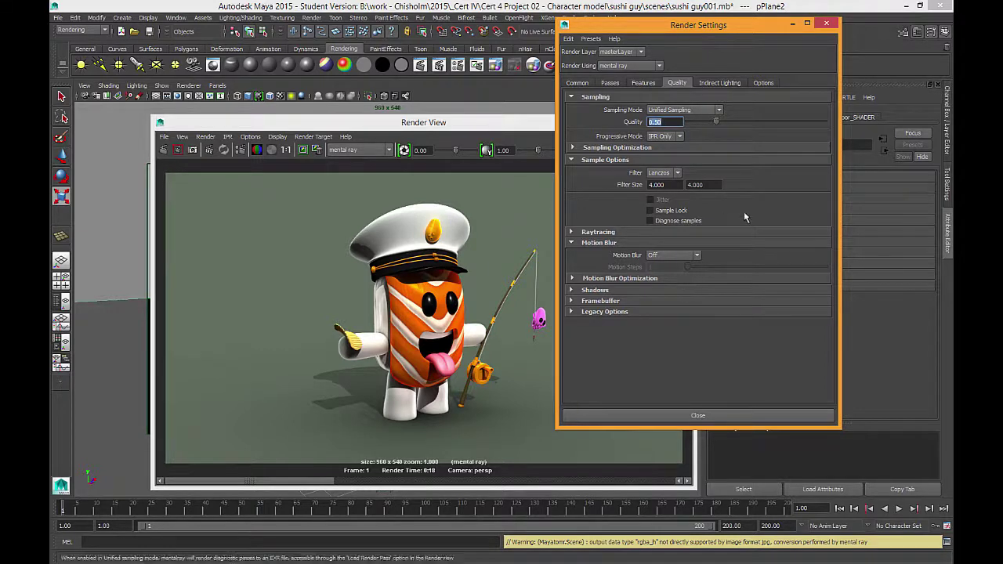
{"action": "left_click", "coordinate": [662, 172]}
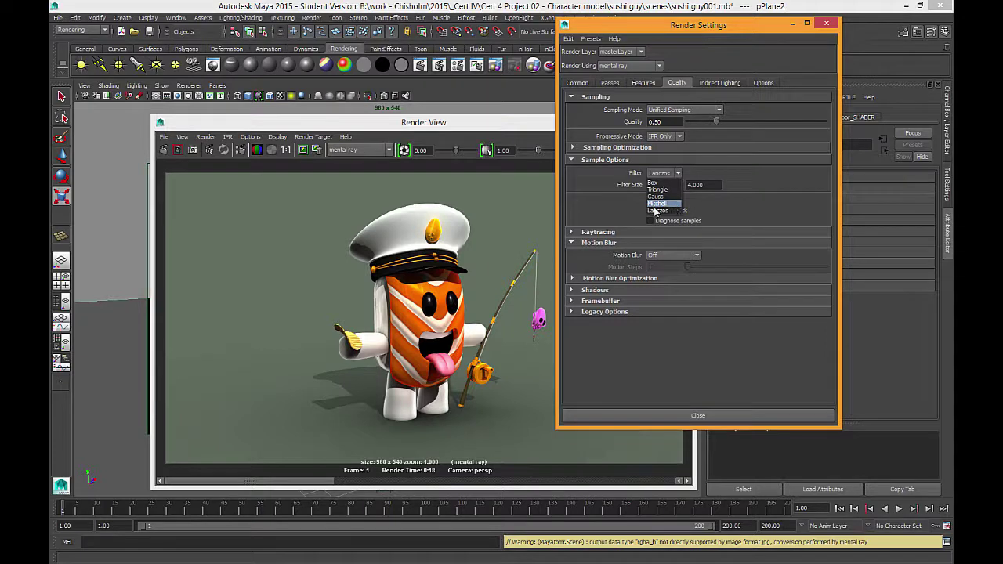
{"action": "left_click", "coordinate": [658, 203]}
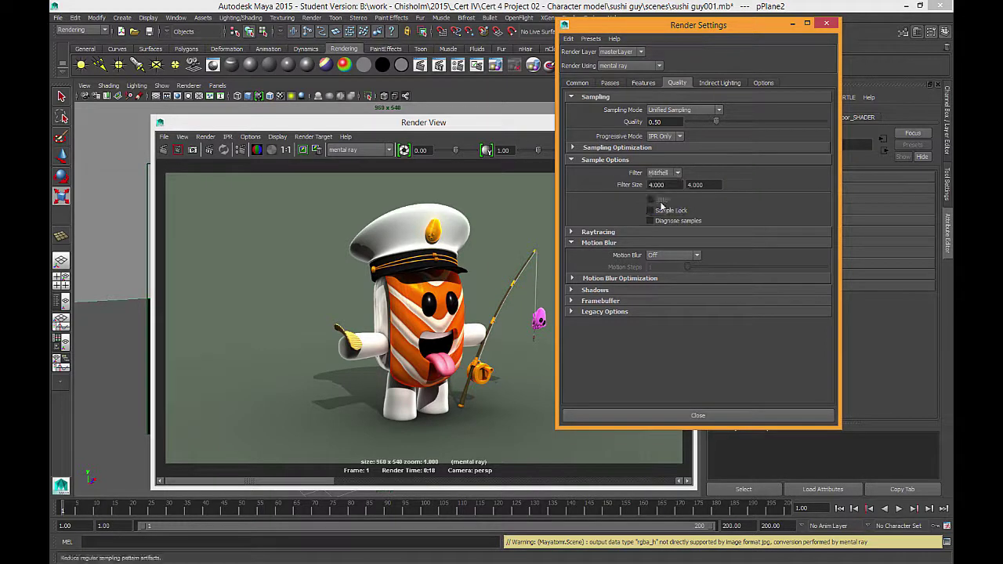
{"action": "left_click", "coordinate": [577, 82]}
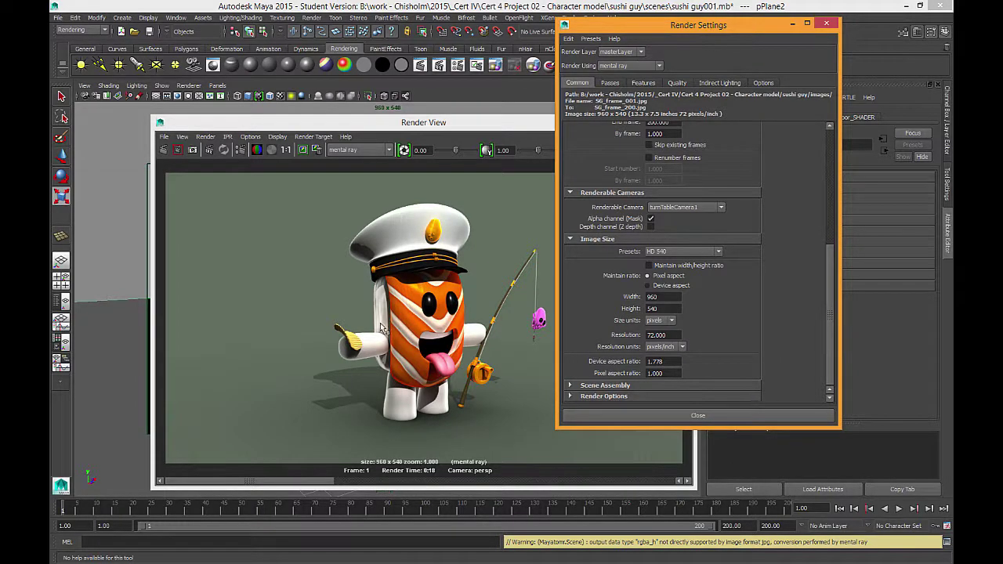
{"action": "left_click", "coordinate": [680, 415]}
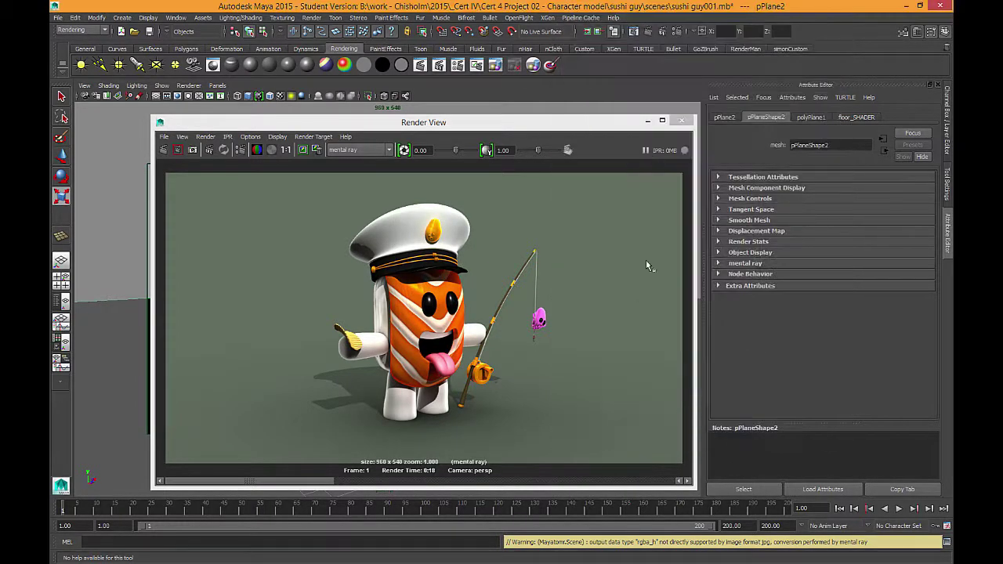
Drag the Render View down out of the way to uncover the perspective viewport
{"action": "left_click", "coordinate": [612, 142]}
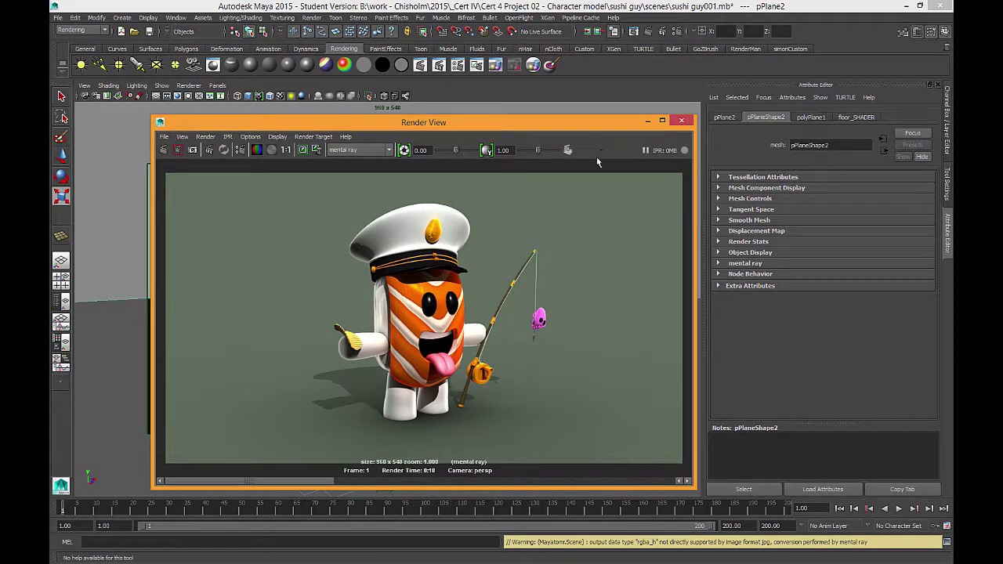
{"action": "left_click_drag", "start_coordinate": [601, 137], "coordinate": [576, 549]}
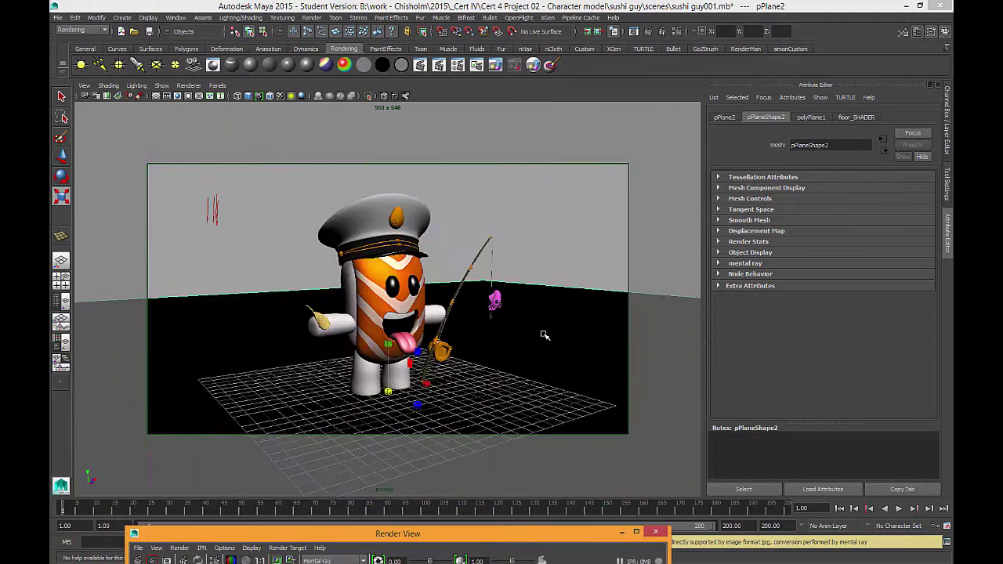
{"action": "right_click_drag", "start_coordinate": [500, 381], "coordinate": [322, 228], "text": "alt"}
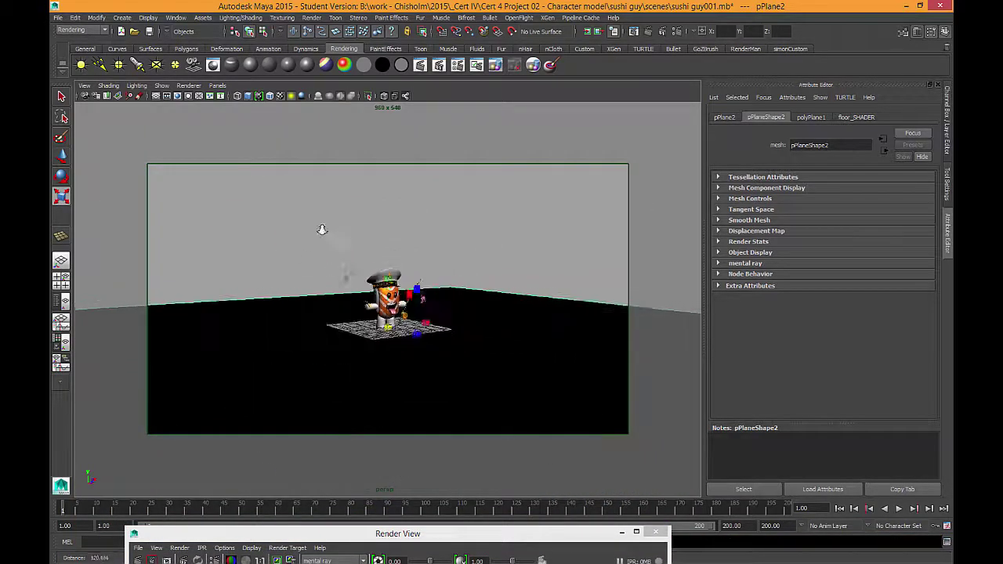
In Edge mode, select the back edge of the floor plane
{"action": "left_click_drag", "start_coordinate": [322, 228], "coordinate": [373, 330], "text": "alt"}
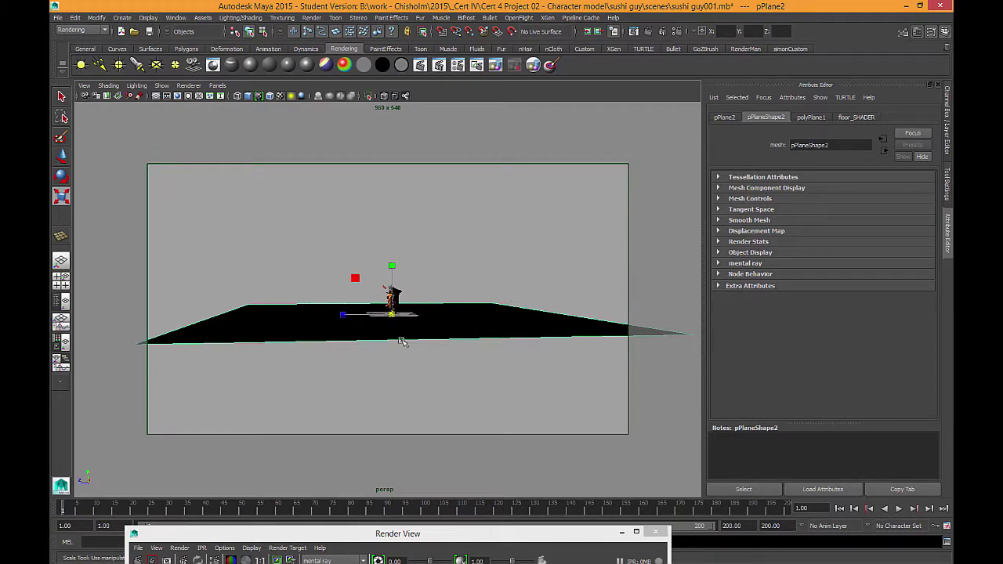
{"action": "right_click_drag", "start_coordinate": [529, 312], "coordinate": [532, 278]}
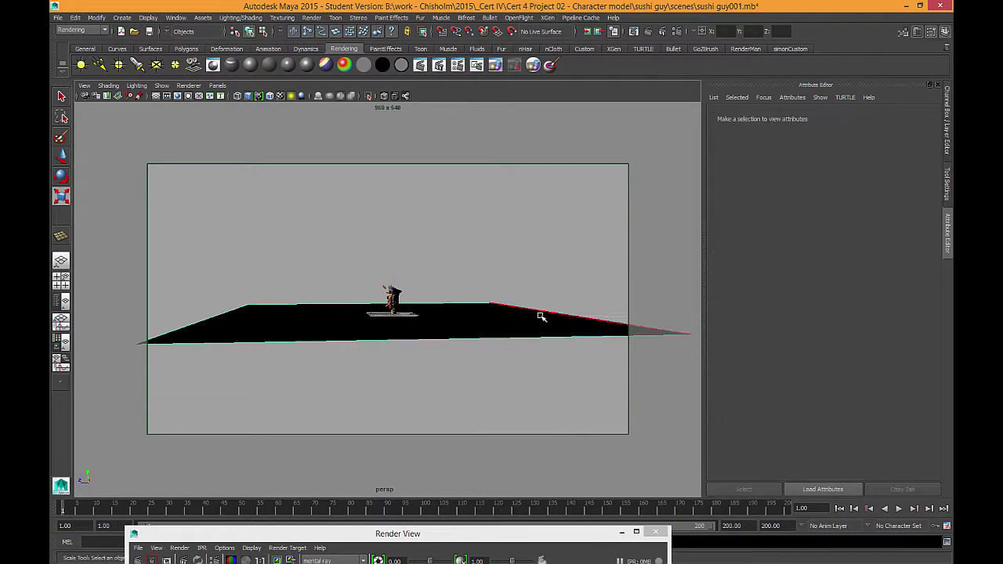
{"action": "left_click", "coordinate": [541, 316]}
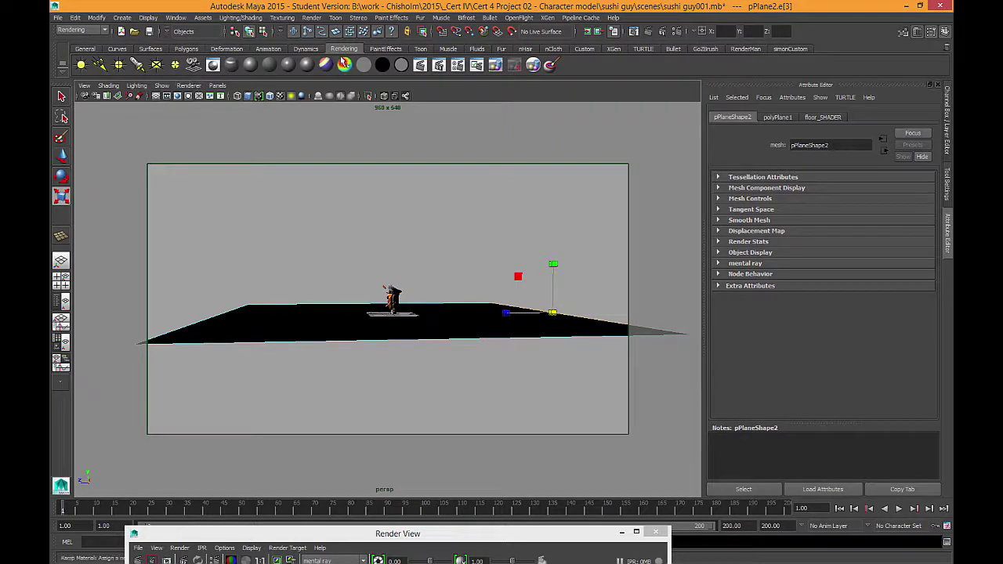
Extrude the floor's far edge upward into a tall back wall
{"action": "left_click", "coordinate": [188, 48]}
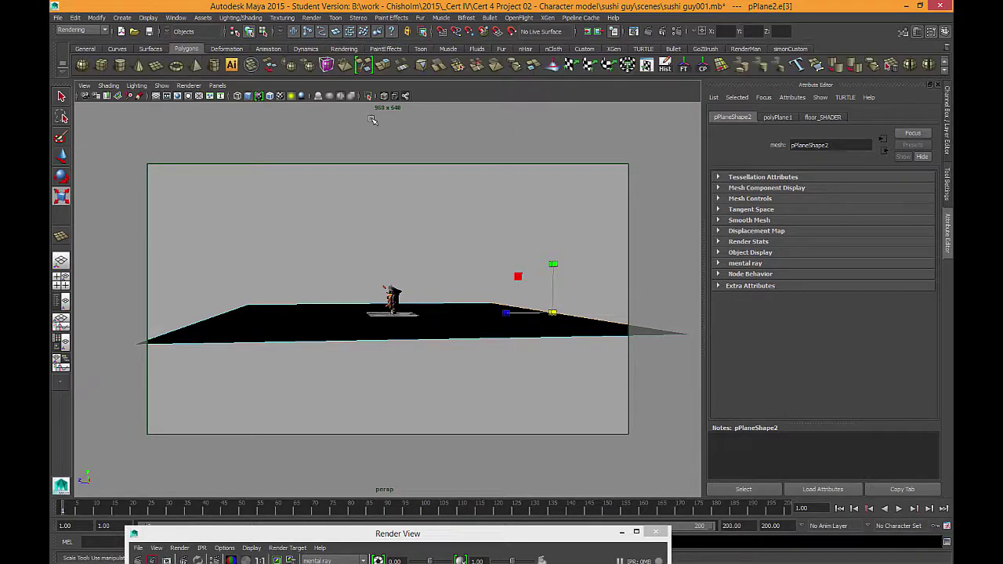
{"action": "left_click", "coordinate": [365, 65]}
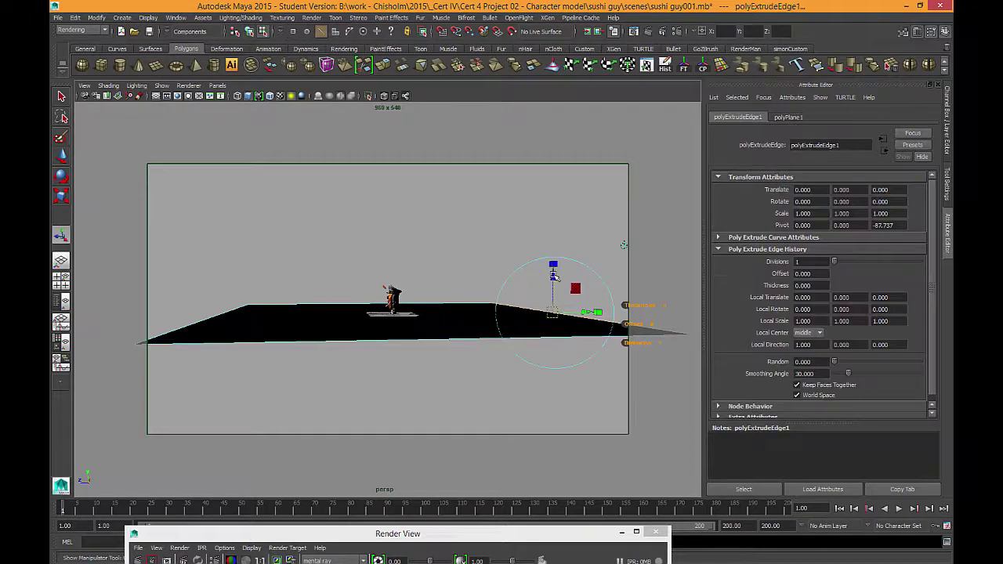
{"action": "left_click_drag", "start_coordinate": [554, 274], "coordinate": [552, 100]}
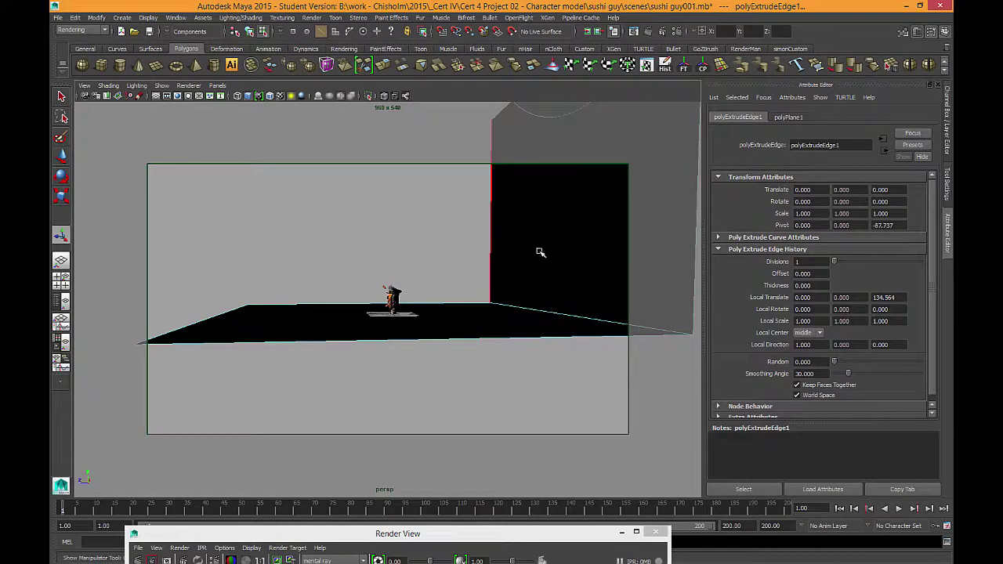
Turn on smooth preview (3) for the floor mesh and select the floor-wall corner edge
{"action": "right_click_drag", "start_coordinate": [540, 253], "coordinate": [561, 222]}
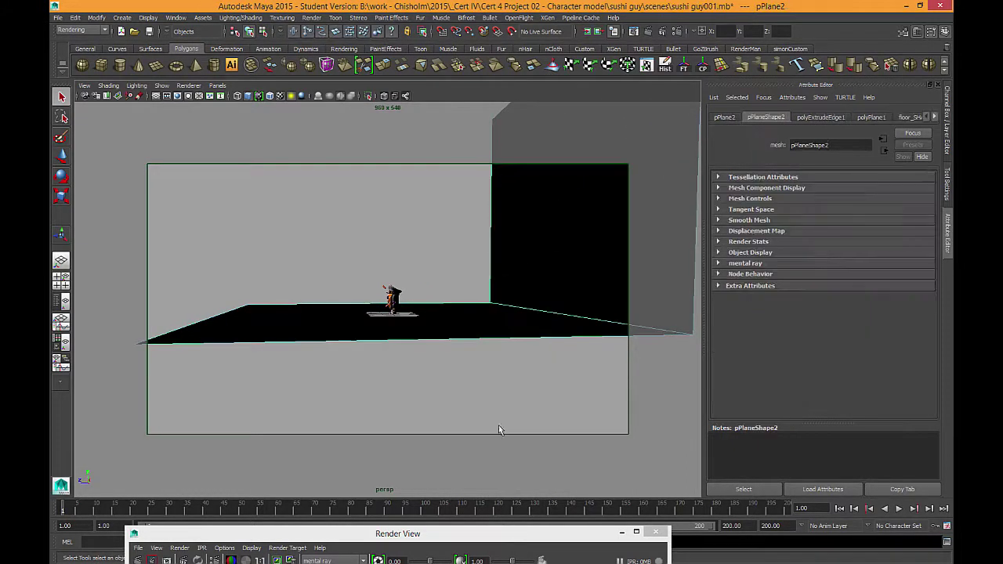
{"action": "key", "text": "3"}
{"action": "mouse_move", "coordinate": [501, 325]}
{"action": "left_mouse_down", "text": "alt"}
{"action": "mouse_move", "coordinate": [495, 311]}
{"action": "mouse_move", "coordinate": [501, 338]}
{"action": "mouse_move", "coordinate": [512, 322]}
{"action": "left_mouse_up", "text": "alt"}
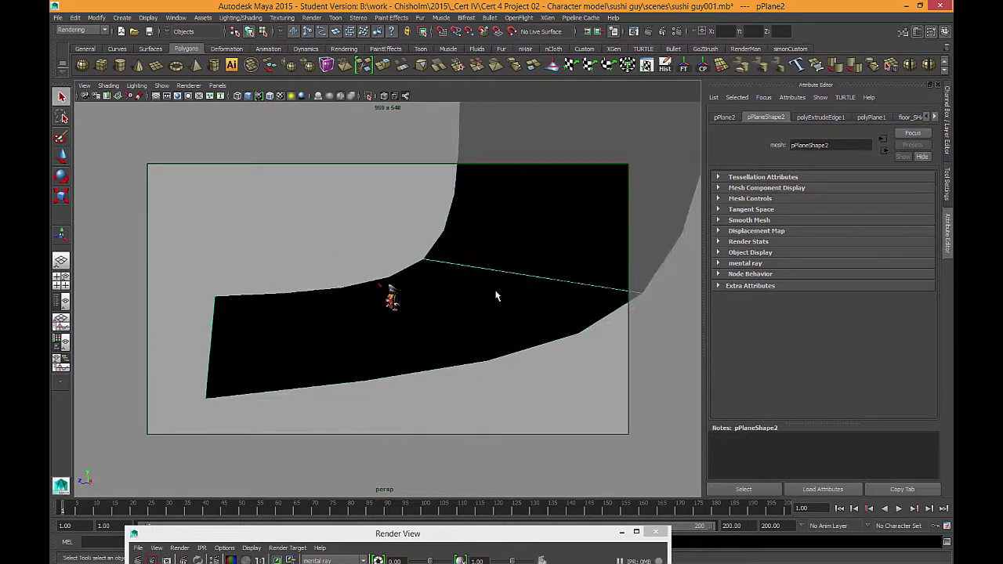
{"action": "right_click_drag", "start_coordinate": [509, 274], "coordinate": [510, 237]}
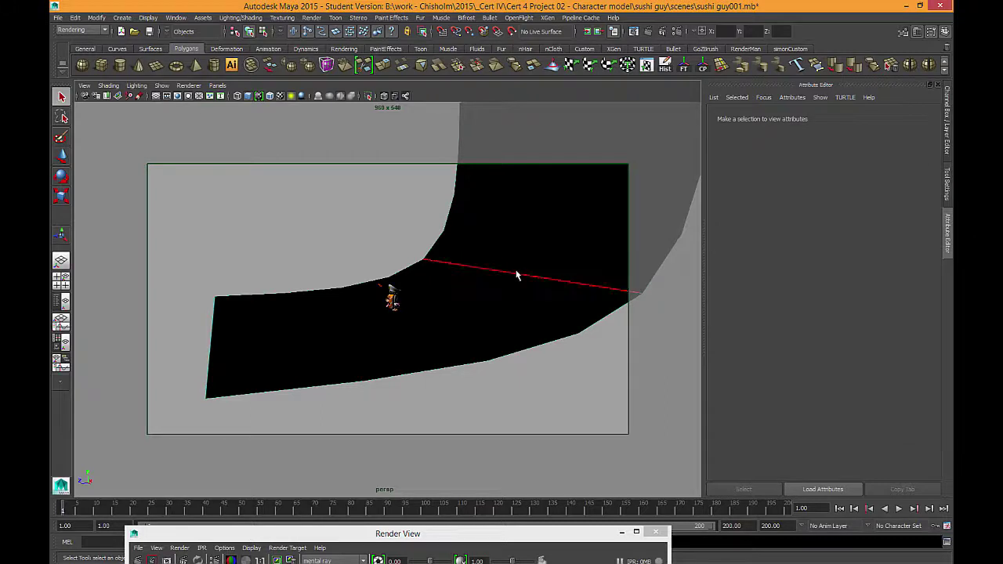
{"action": "left_click", "coordinate": [516, 264]}
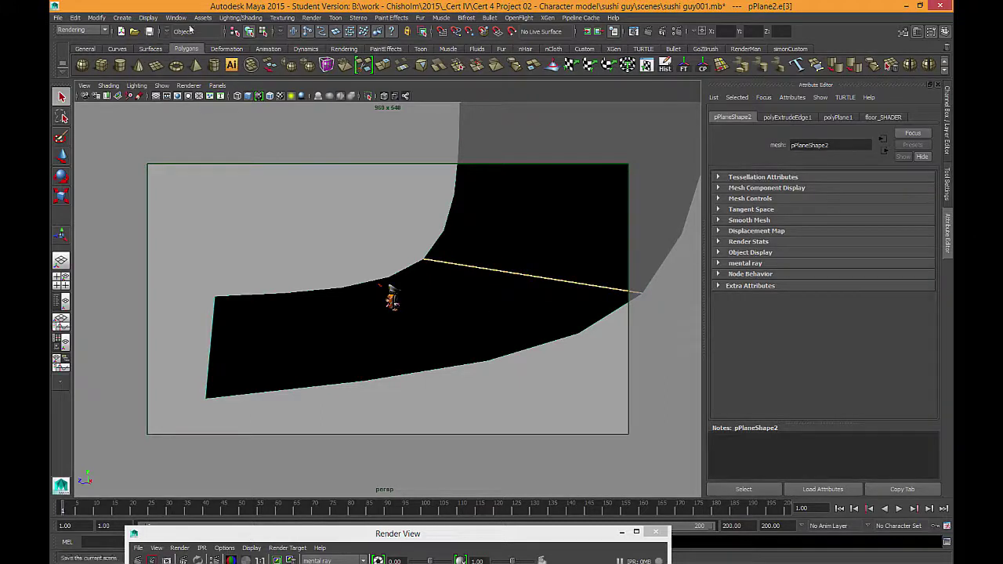
Bevel the floor-wall corner edge with 2 segments
{"action": "scroll", "coordinate": [196, 67], "scroll_direction": "down", "scroll_amount": 1}
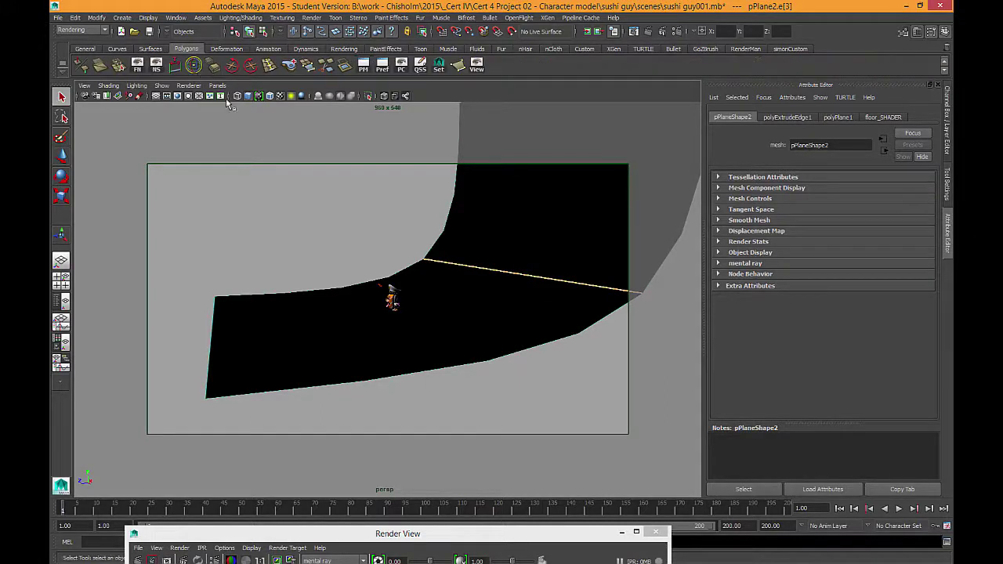
{"action": "double_click", "coordinate": [228, 71]}
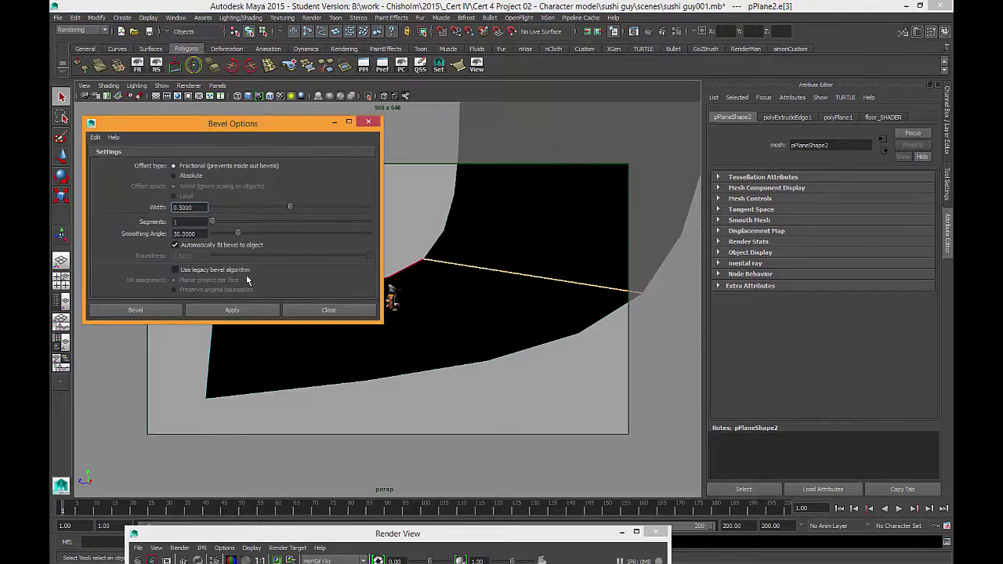
{"action": "left_click_drag", "start_coordinate": [214, 225], "coordinate": [226, 225]}
{"action": "left_click", "coordinate": [166, 312]}
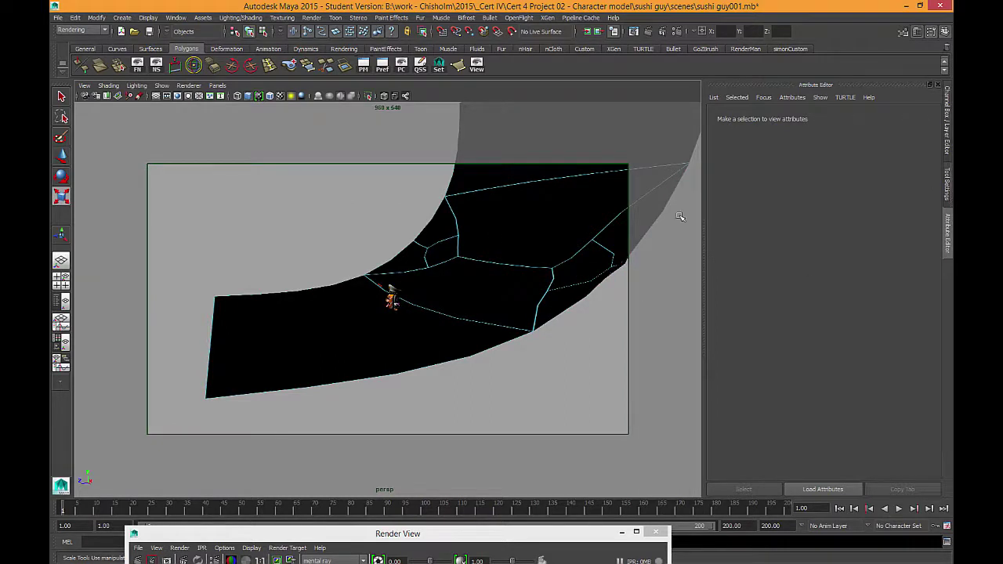
Delete the backdrop's left and right side faces, then select the whole floor plane
{"action": "right_click_drag", "start_coordinate": [494, 248], "coordinate": [408, 240]}
{"action": "left_click", "coordinate": [421, 256]}
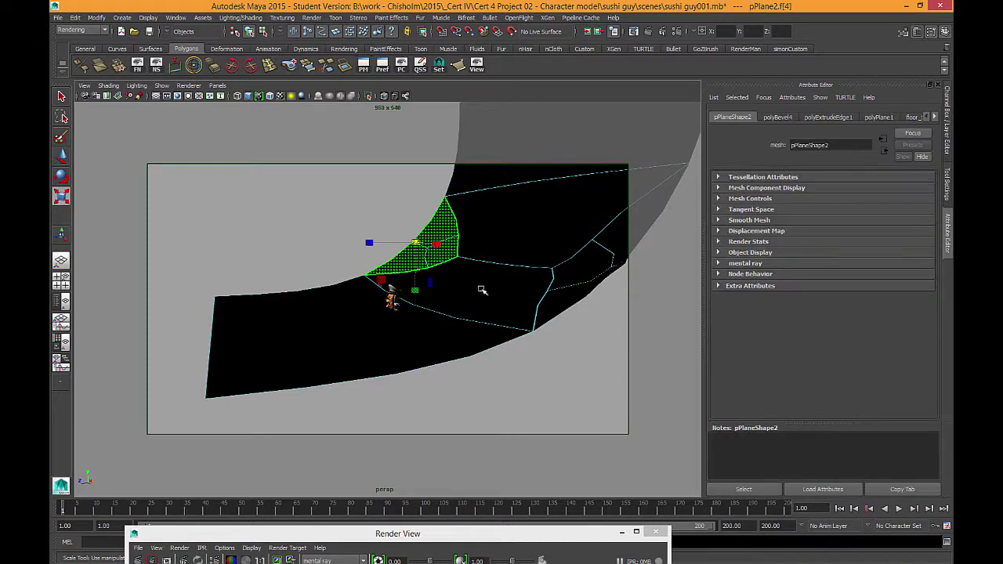
{"action": "left_click", "coordinate": [608, 267], "text": "shift"}
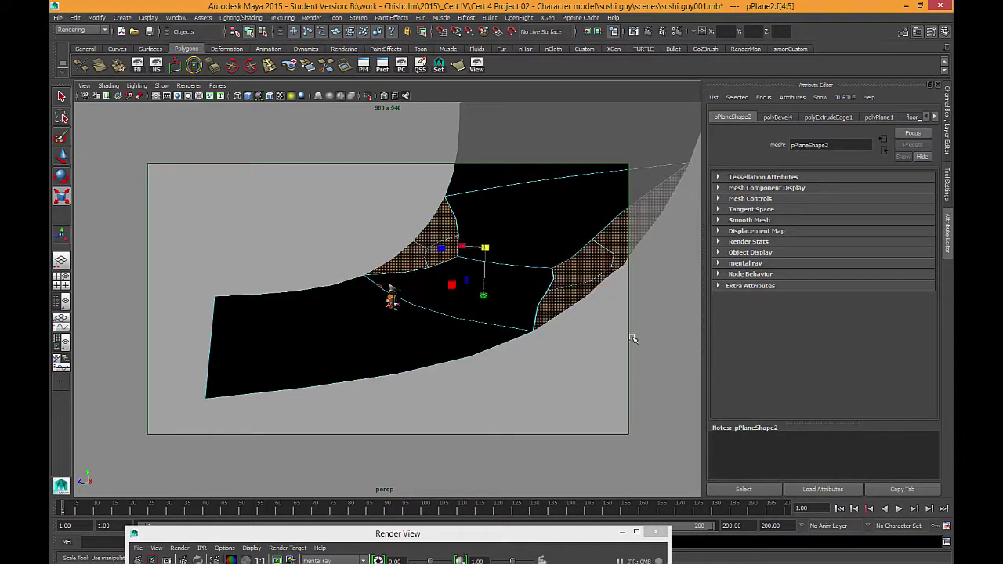
{"action": "key", "text": "Delete"}
{"action": "left_click_drag", "start_coordinate": [567, 332], "coordinate": [508, 318], "text": "alt"}
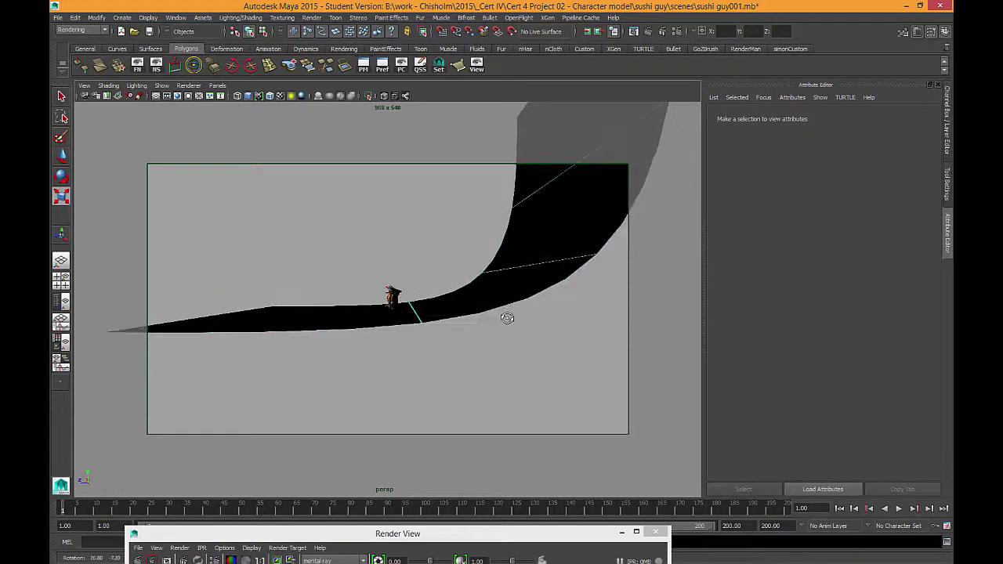
{"action": "key", "text": "r"}
{"action": "left_click", "coordinate": [630, 250]}
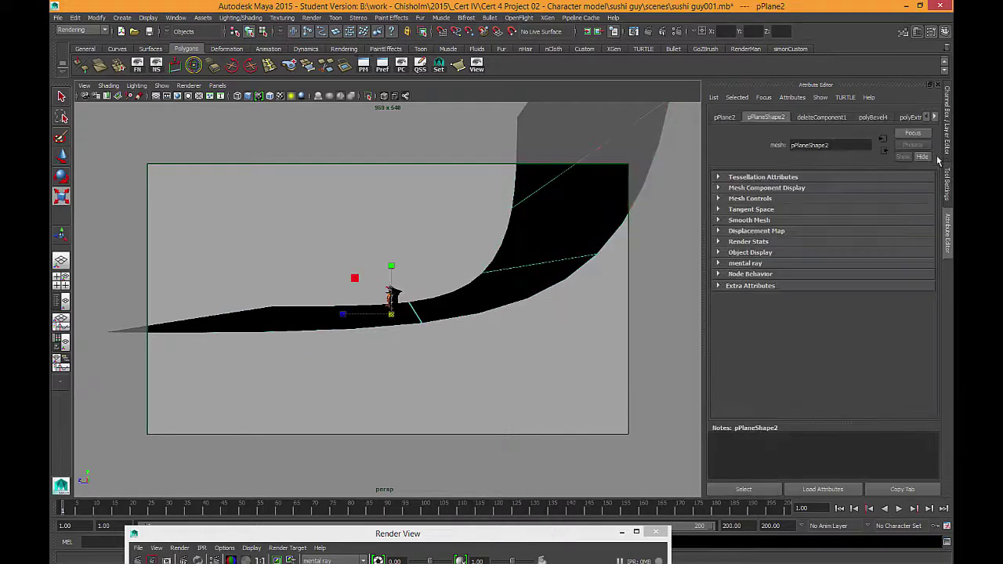
Lower the polyBevel4 Fraction in the Channel Box to tighten the floor curve
{"action": "left_click", "coordinate": [947, 150]}
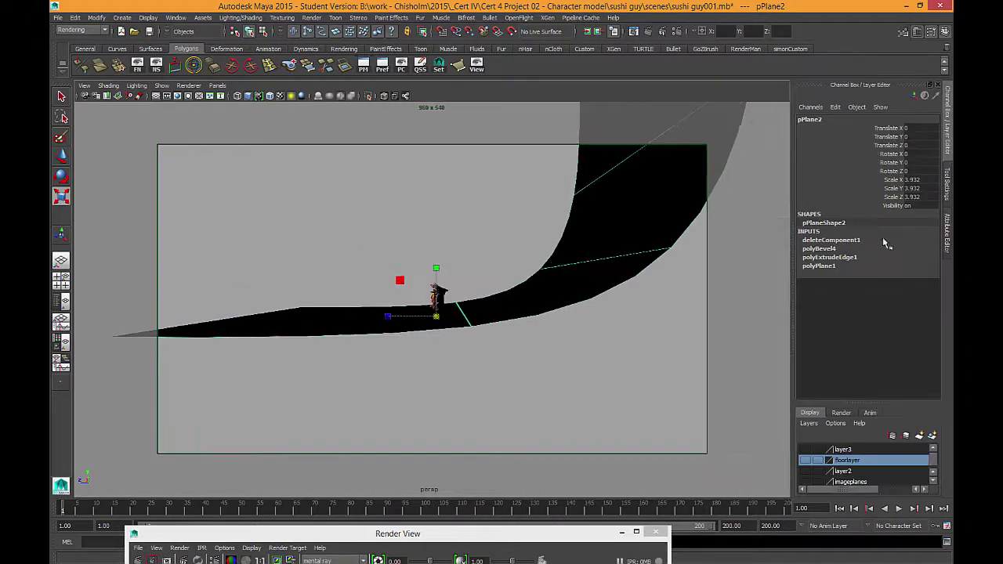
{"action": "left_click", "coordinate": [834, 250]}
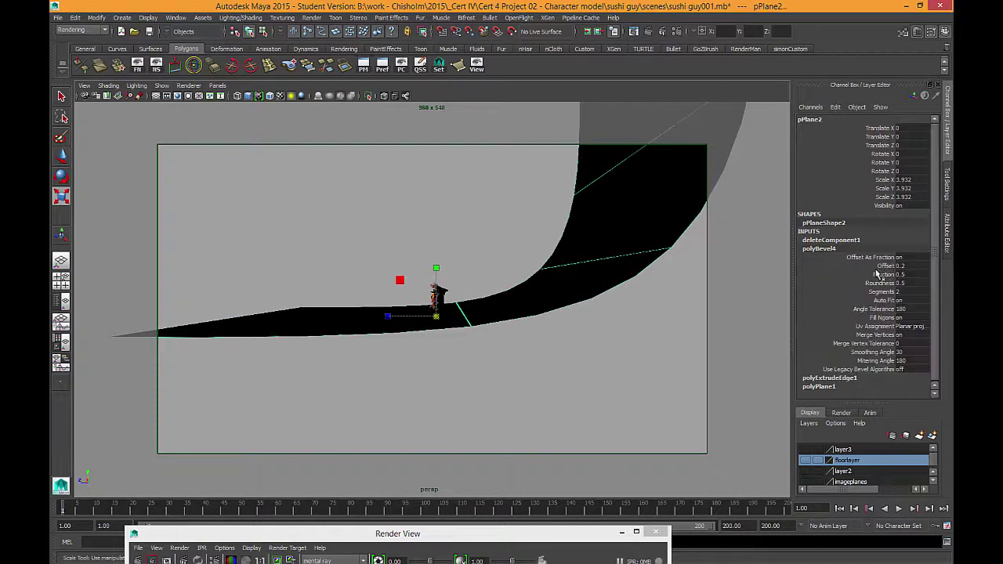
{"action": "left_click", "coordinate": [886, 275]}
{"action": "middle_click_drag", "start_coordinate": [616, 325], "coordinate": [599, 324]}
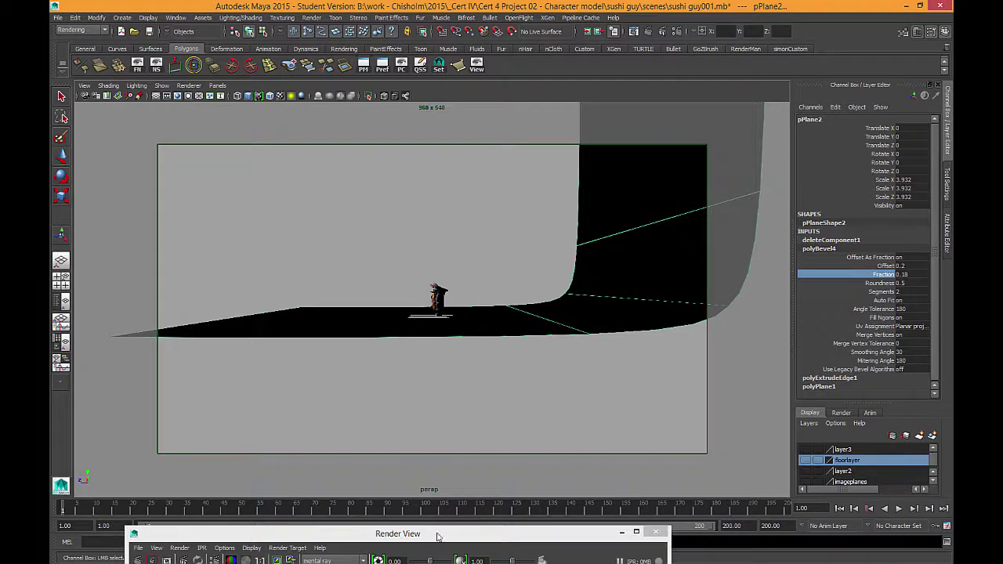
Frame the character from the front and redo the previous render in Render View
{"action": "left_click_drag", "start_coordinate": [415, 371], "coordinate": [441, 224], "text": "alt"}
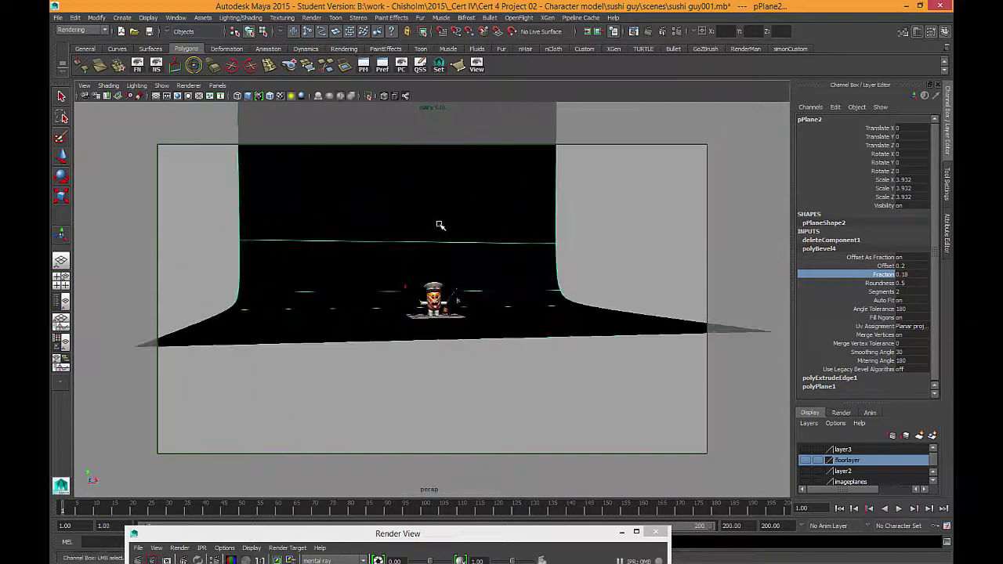
{"action": "right_click_drag", "start_coordinate": [441, 224], "coordinate": [604, 436], "text": "alt"}
{"action": "left_click_drag", "start_coordinate": [600, 385], "coordinate": [589, 365], "text": "alt"}
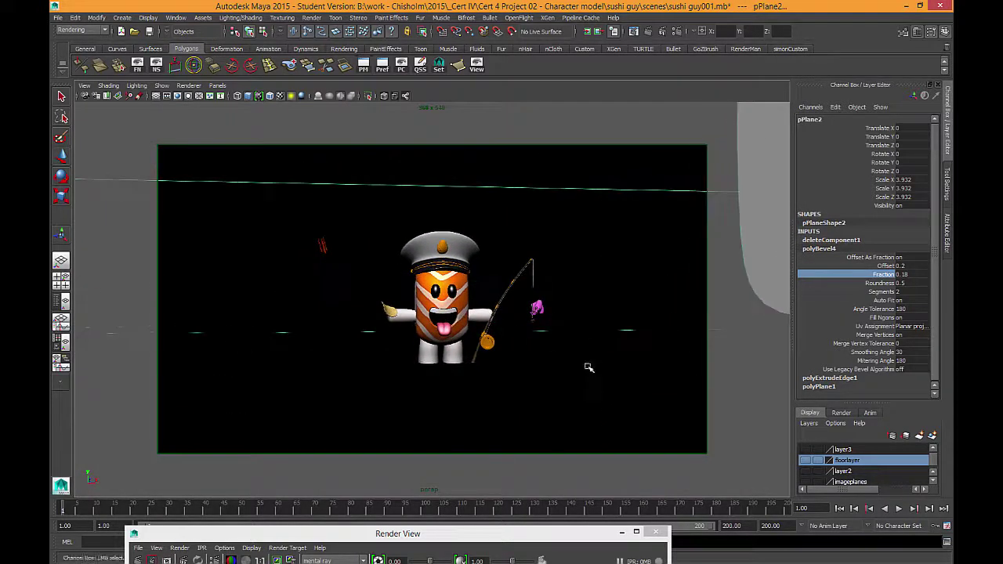
{"action": "scroll", "coordinate": [589, 361], "scroll_direction": "up", "scroll_amount": 2}
{"action": "left_click_drag", "start_coordinate": [527, 536], "coordinate": [556, 95]}
{"action": "left_click", "coordinate": [168, 121]}
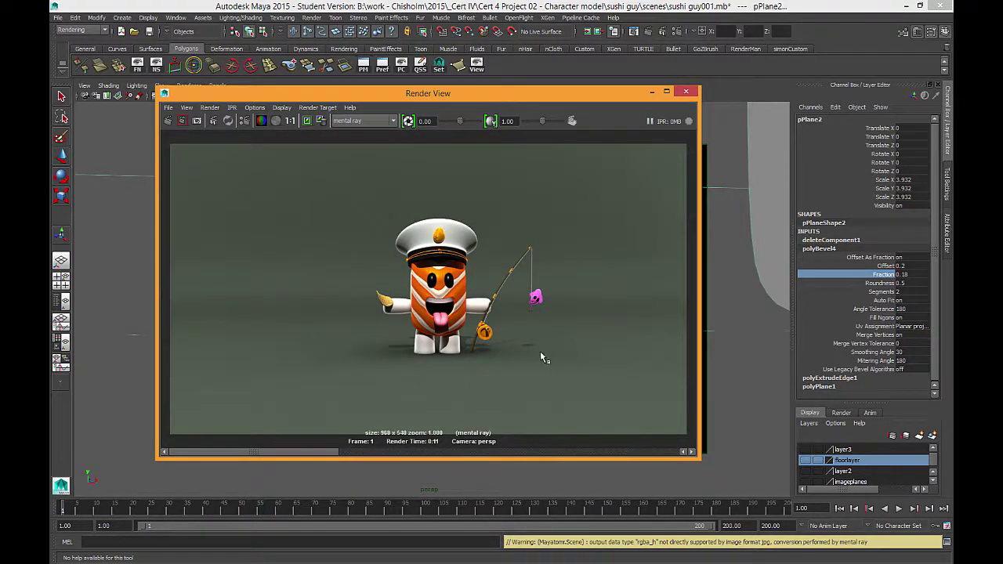
Close the Render View once the mental ray render finishes
{"action": "left_click", "coordinate": [686, 93]}
{"action": "key", "text": "r"}
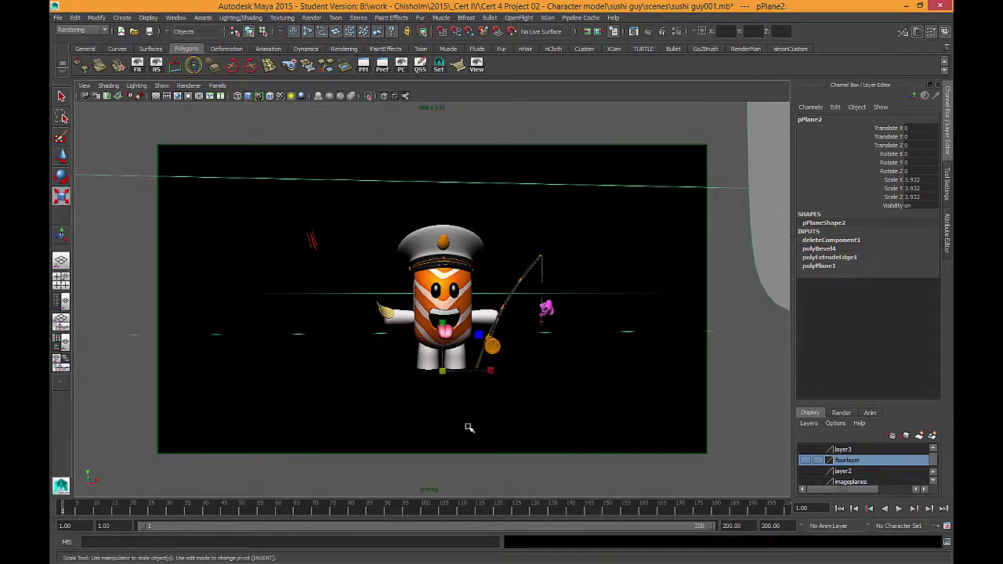
{"action": "left_click_drag", "start_coordinate": [511, 389], "coordinate": [581, 196], "text": "alt"}
{"action": "left_click_drag", "start_coordinate": [517, 353], "coordinate": [369, 267], "text": "alt"}
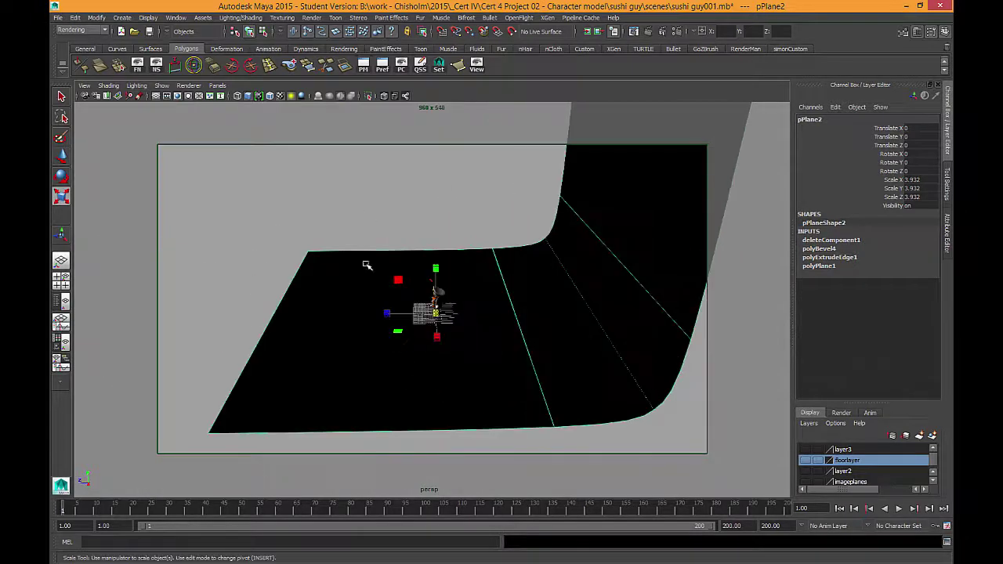
{"action": "left_click_drag", "start_coordinate": [327, 356], "coordinate": [567, 385], "text": "alt"}
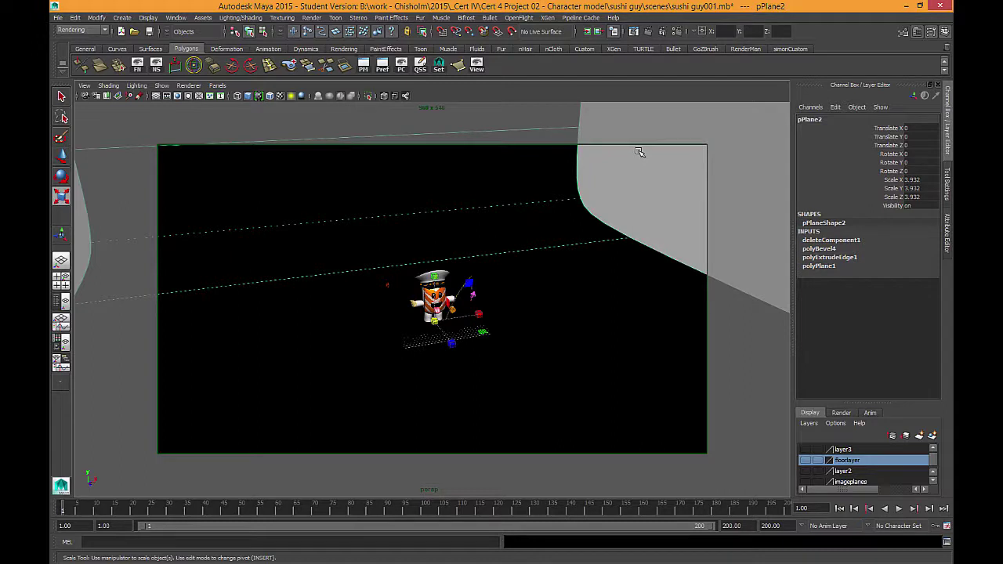
{"action": "left_click_drag", "start_coordinate": [571, 226], "coordinate": [558, 94], "text": "alt"}
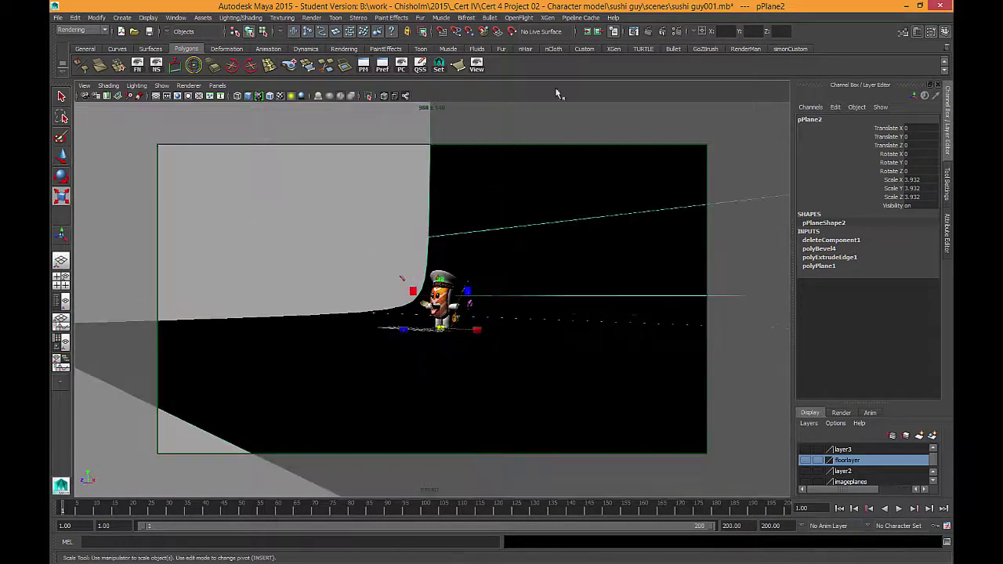
{"action": "left_click", "coordinate": [633, 31]}
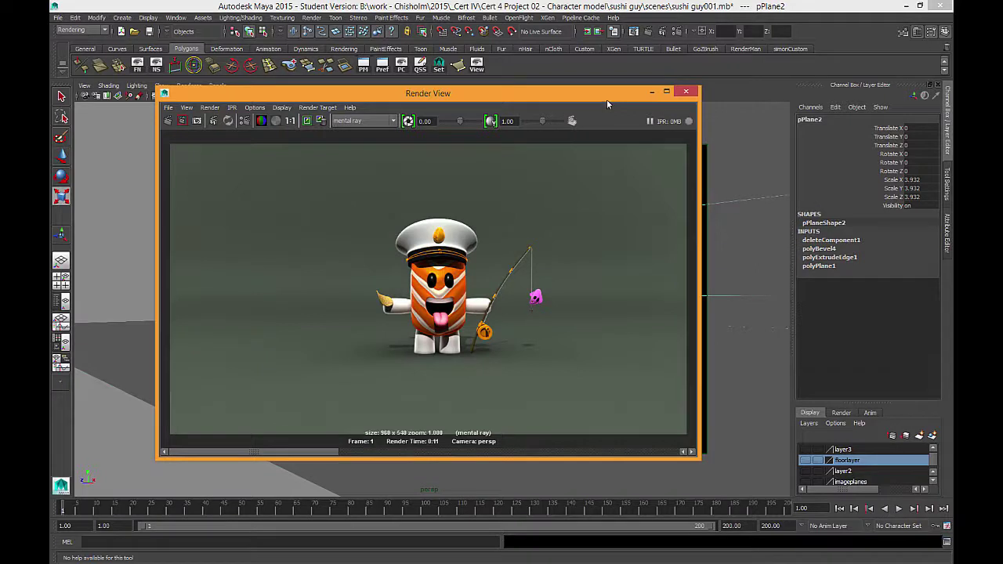
{"action": "left_click", "coordinate": [688, 93]}
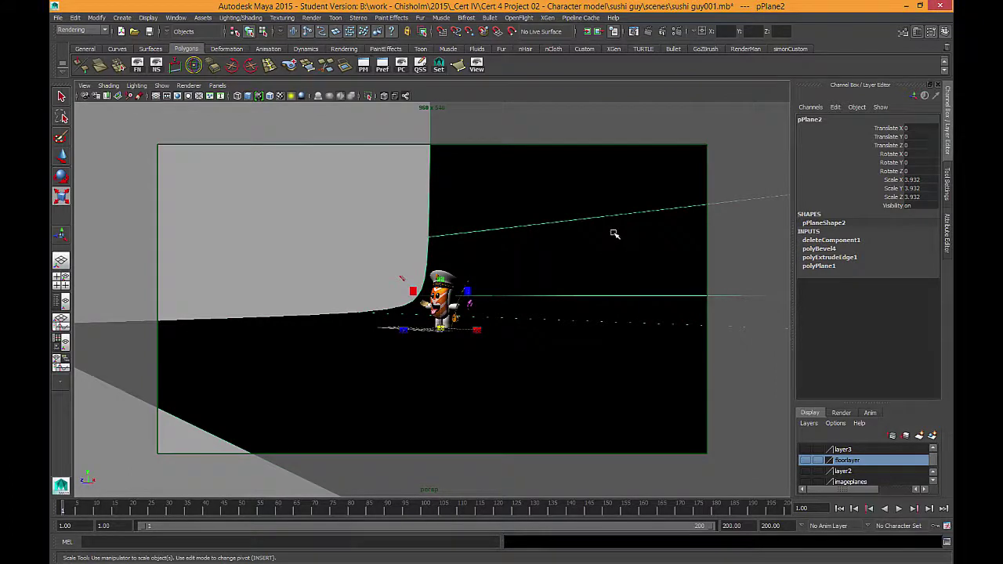
{"action": "left_click", "coordinate": [335, 253]}
{"action": "scroll", "coordinate": [404, 284], "scroll_direction": "up", "scroll_amount": 5}
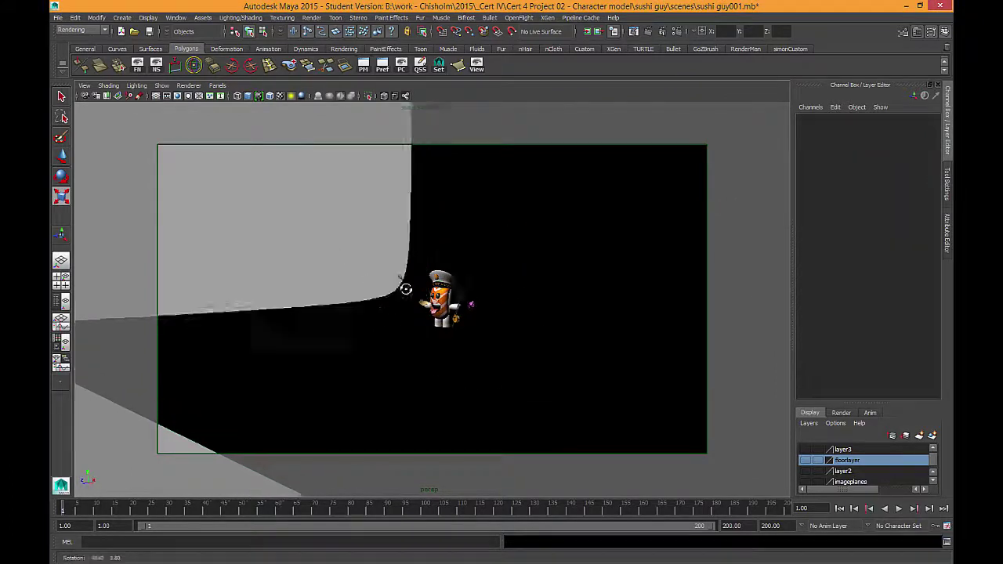
{"action": "scroll", "coordinate": [587, 384], "scroll_direction": "up", "scroll_amount": 5}
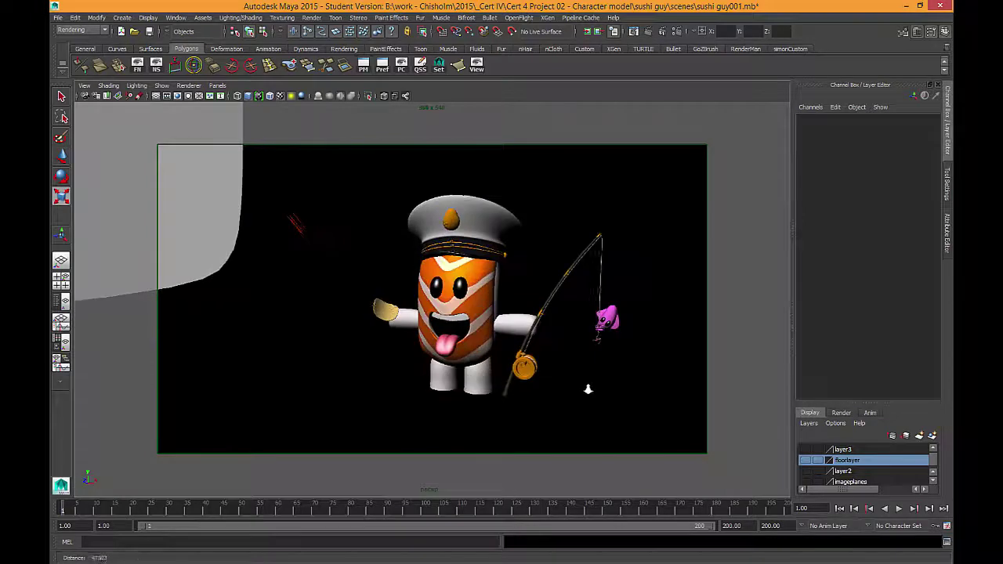
{"action": "left_click", "coordinate": [452, 312]}
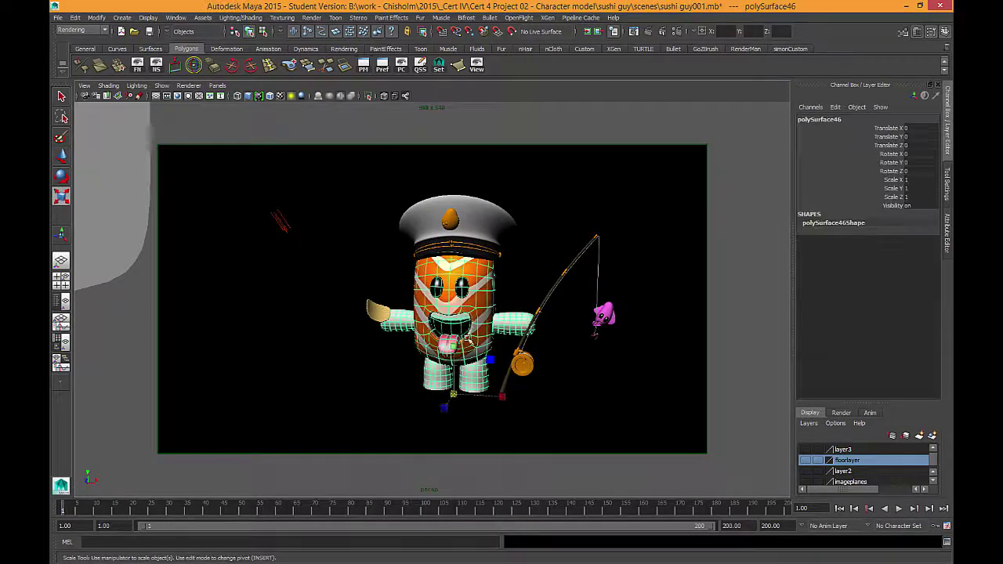
{"action": "left_click", "coordinate": [464, 235]}
{"action": "left_click", "coordinate": [549, 295]}
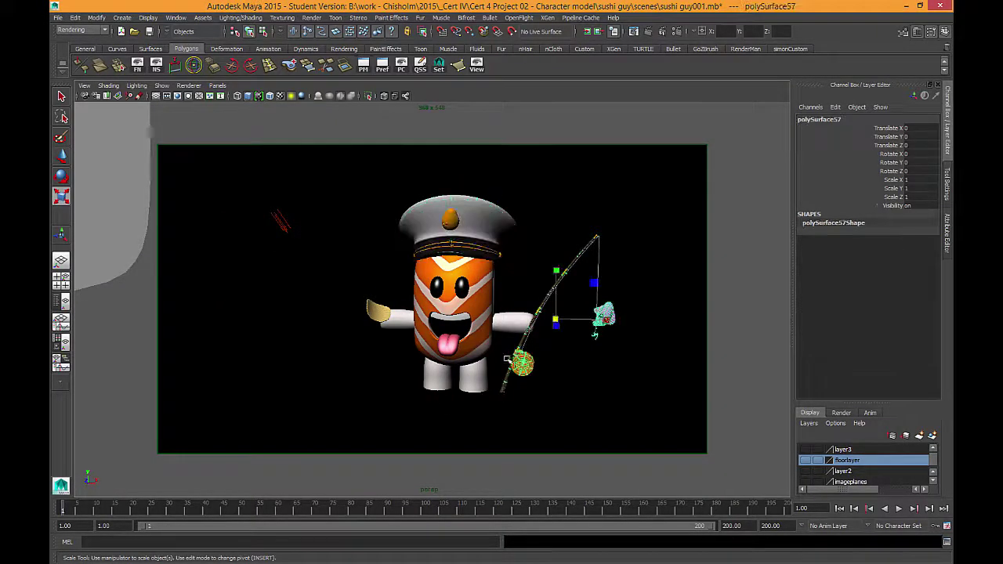
{"action": "left_click", "coordinate": [475, 382]}
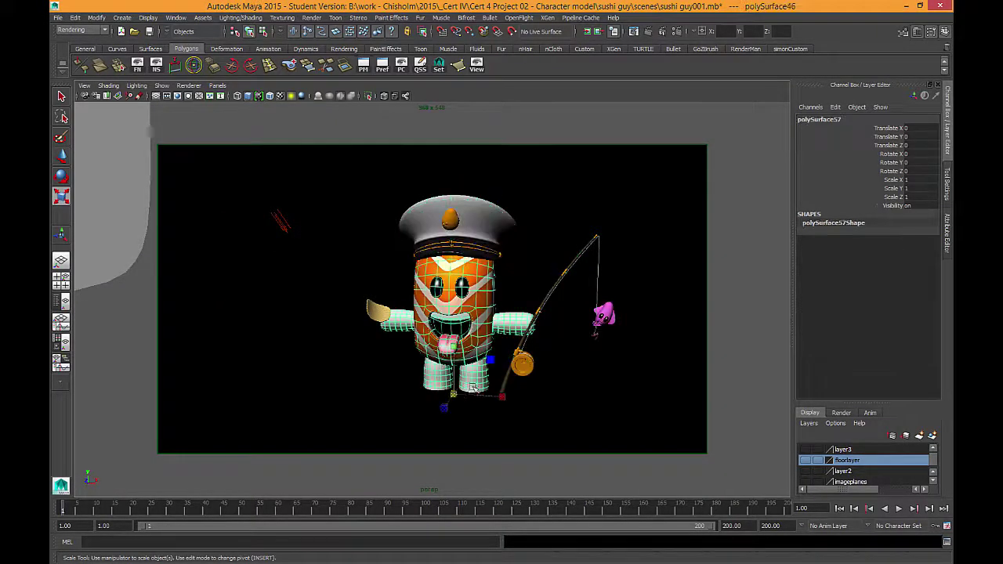
{"action": "key", "text": "q"}
{"action": "left_click", "coordinate": [130, 196]}
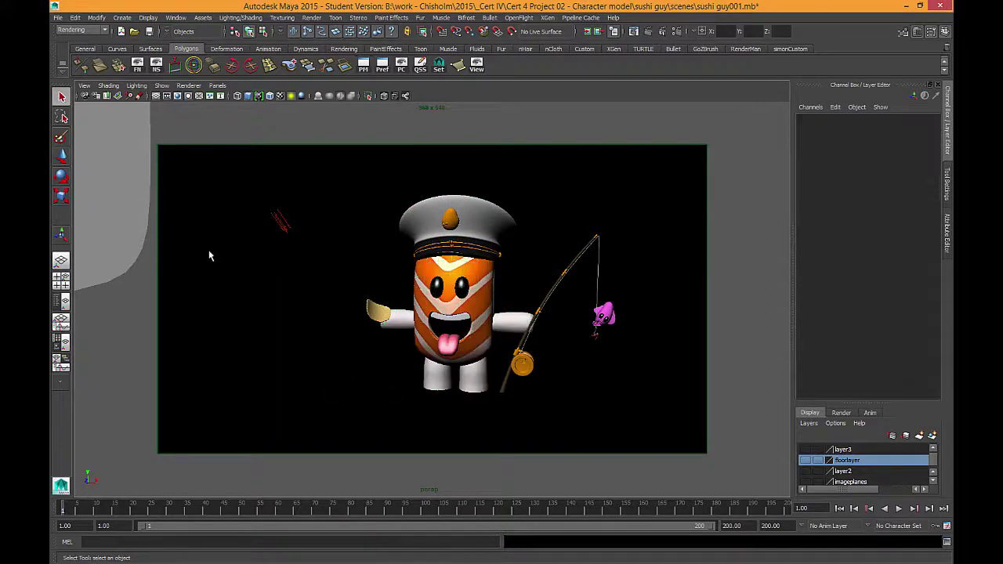
{"action": "left_click", "coordinate": [149, 193]}
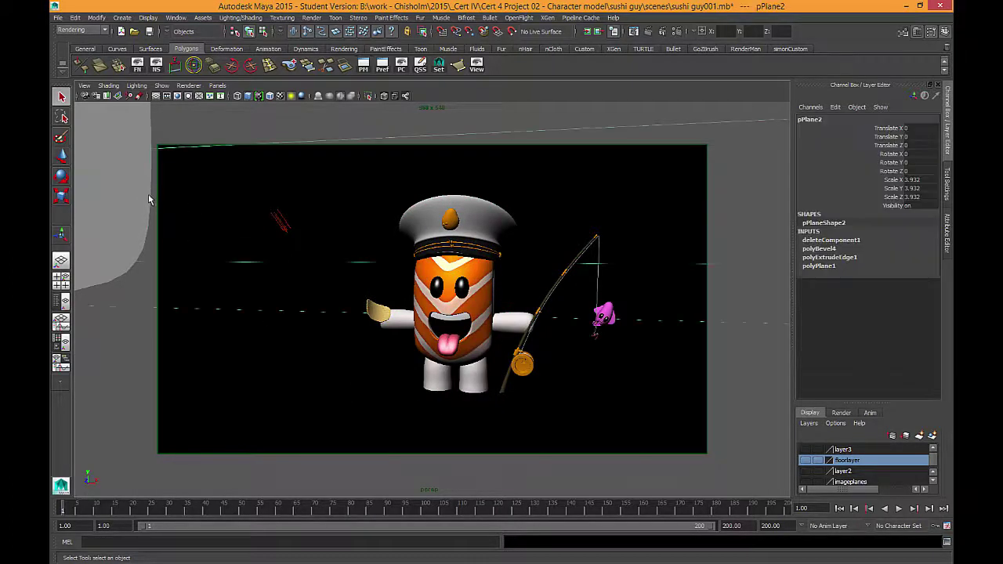
{"action": "left_click", "coordinate": [136, 195]}
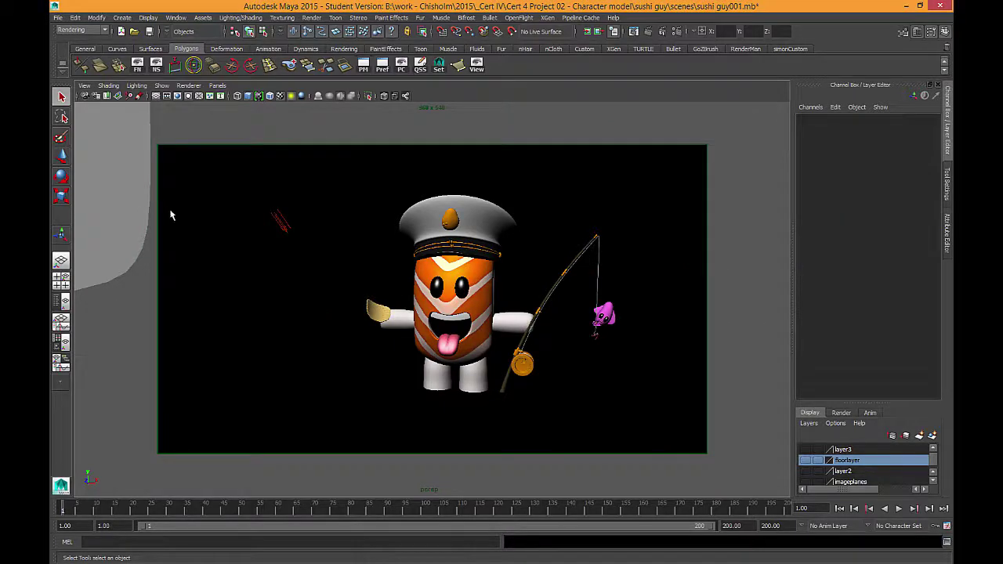